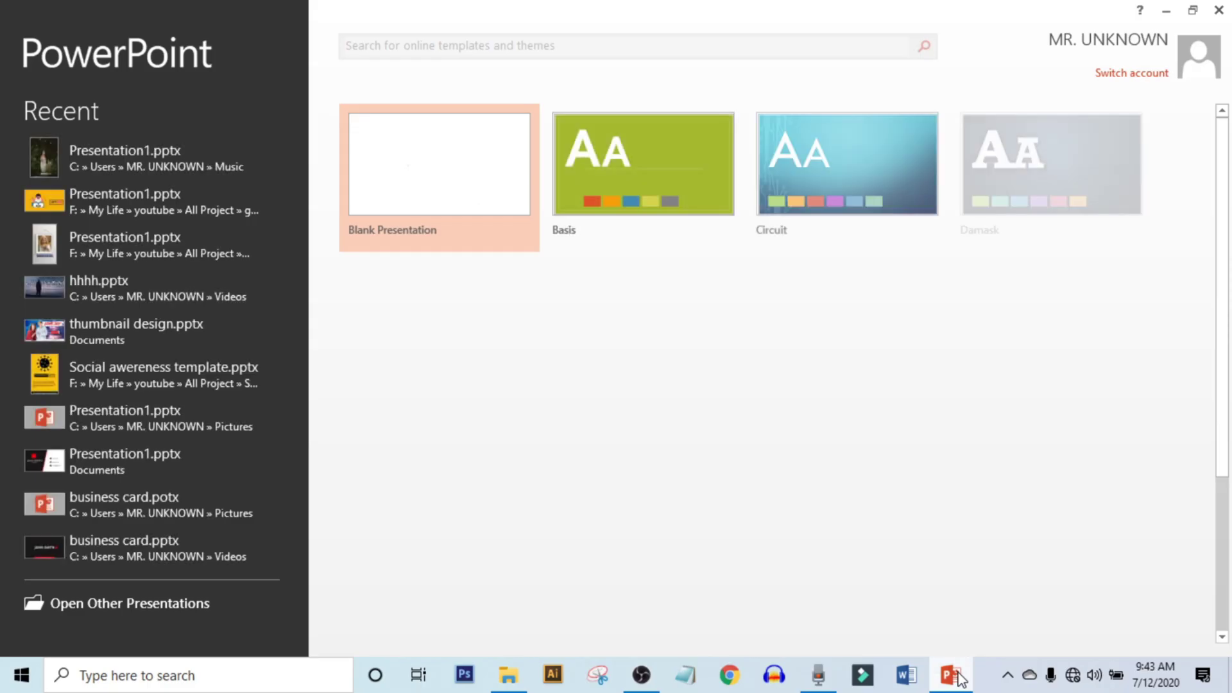
# Start a blank presentation and give its slide the Blank layout.
pyautogui.click(435, 192)
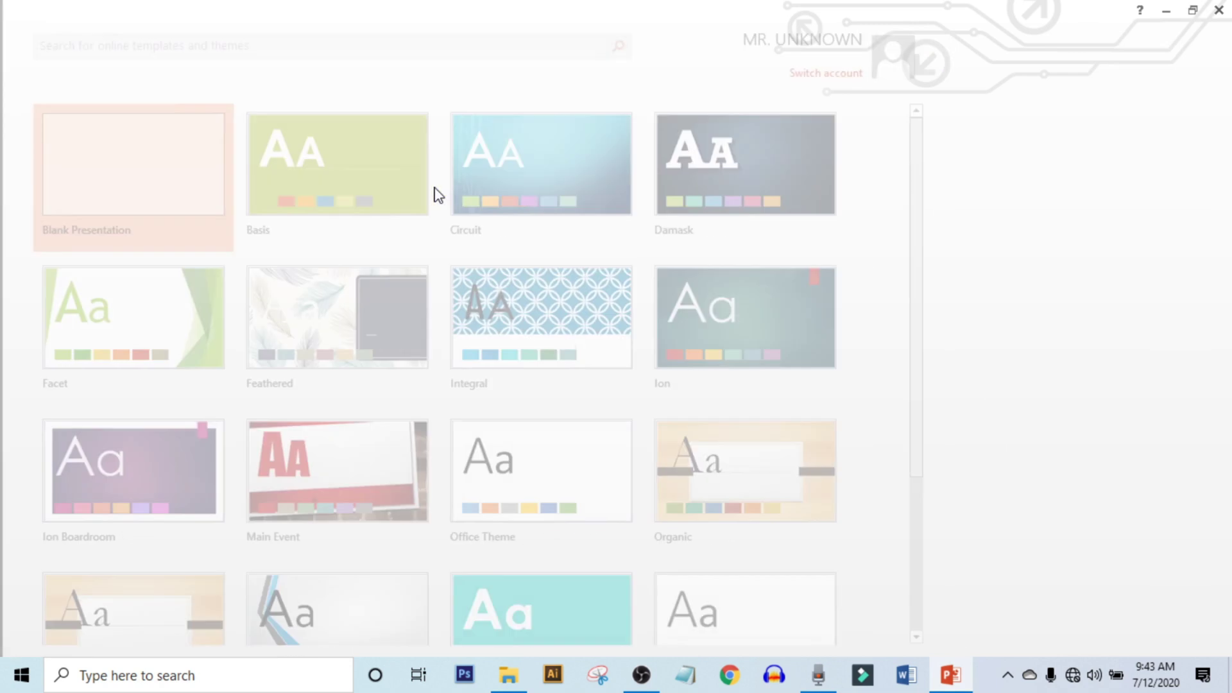
pyautogui.click(225, 58)
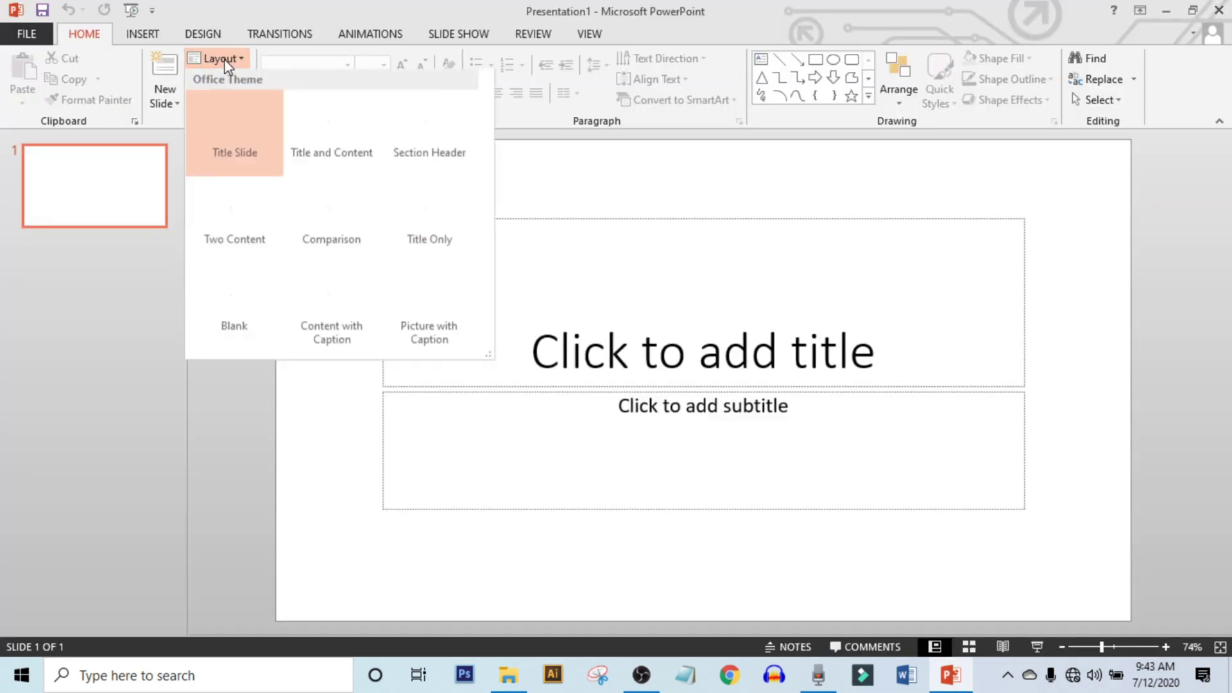
pyautogui.click(226, 308)
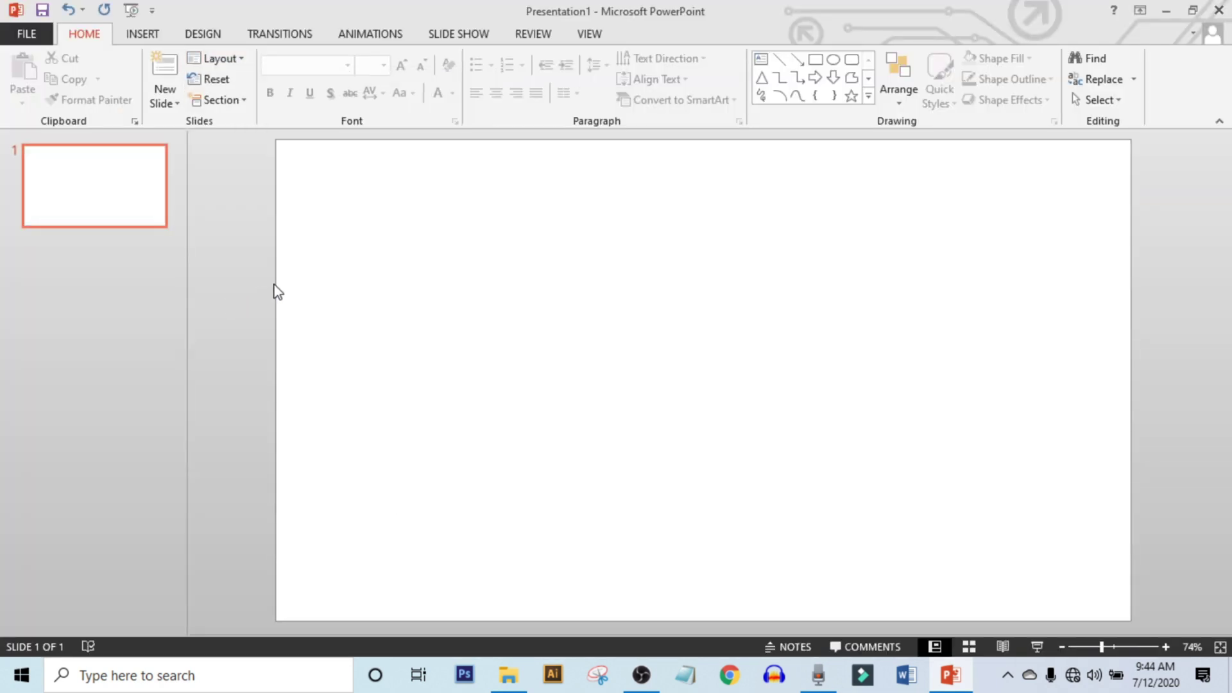
# Set a custom slide size of 5 in wide by 7 in high, accepting content scaling.
pyautogui.click(200, 38)
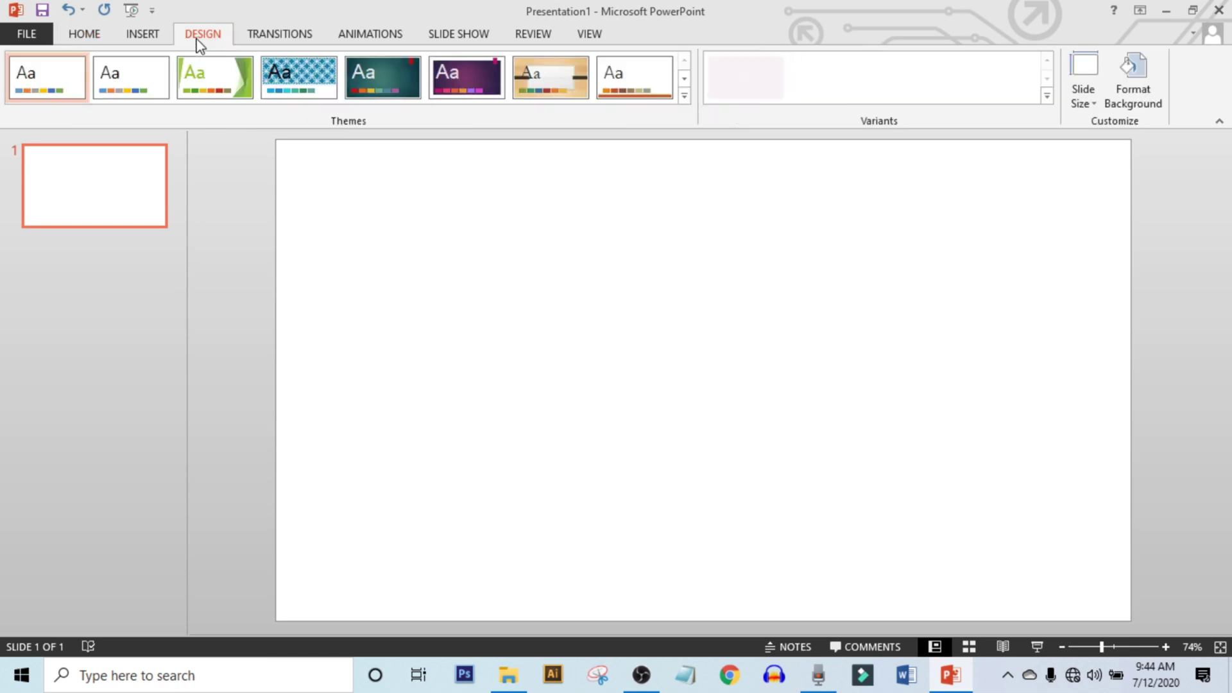
pyautogui.click(1078, 97)
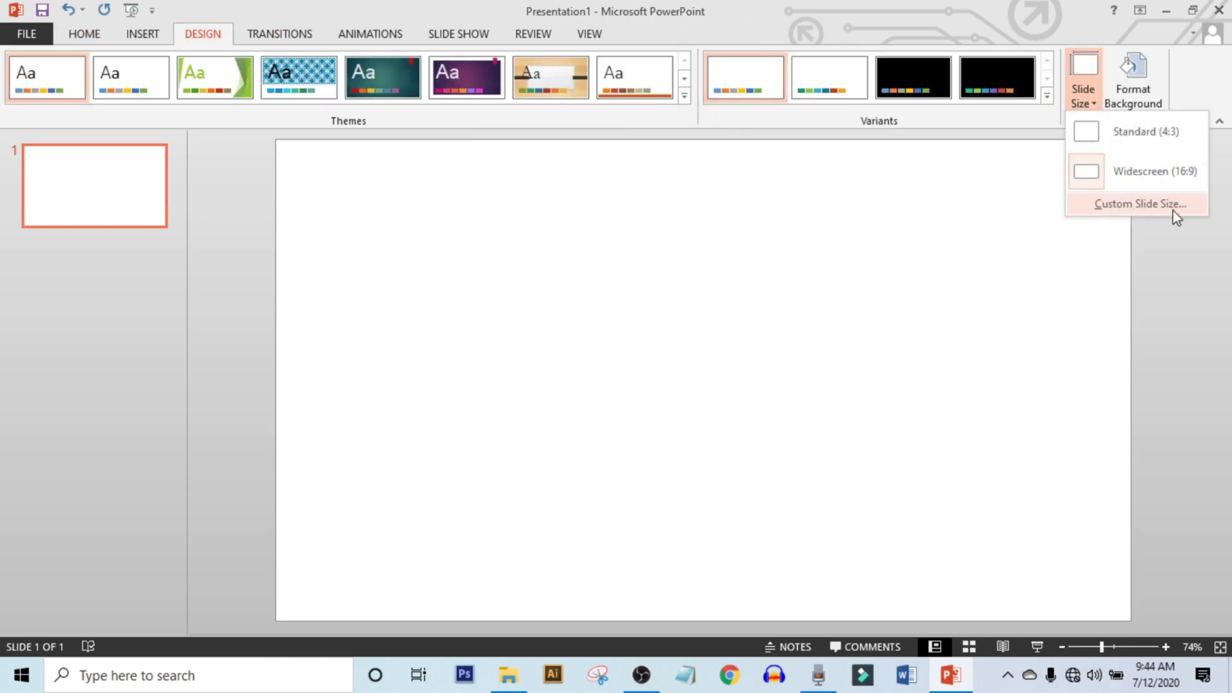
pyautogui.click(1153, 205)
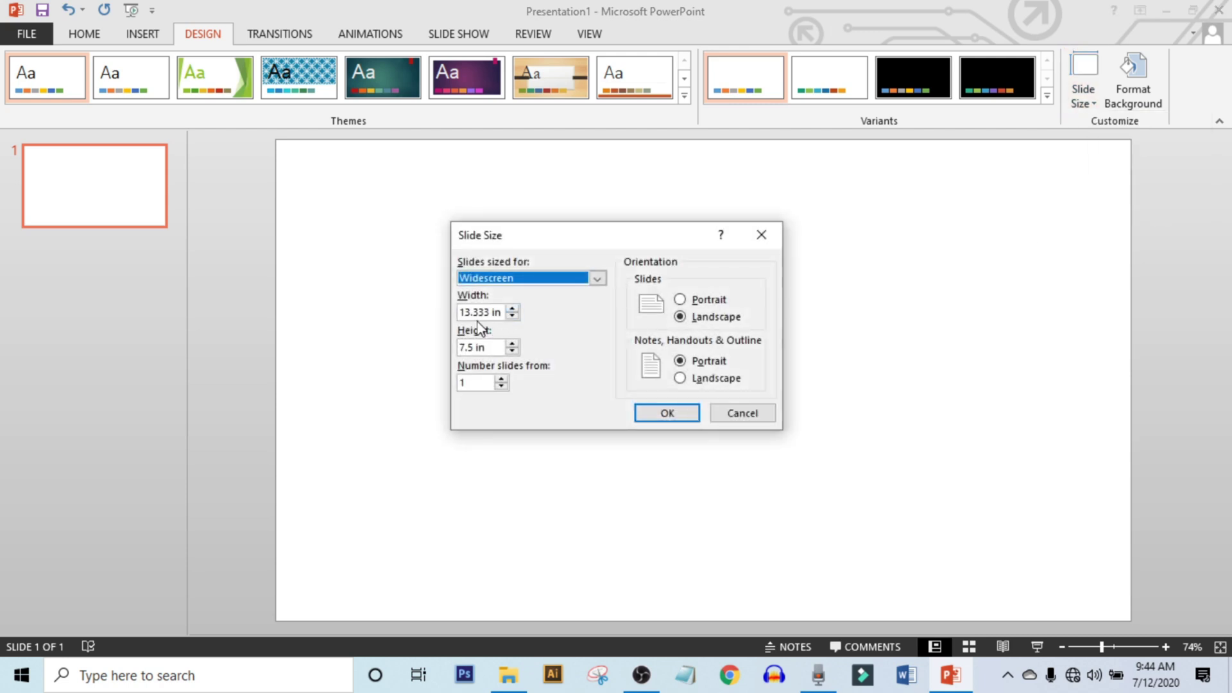
pyautogui.doubleClick(490, 312)
pyautogui.write('5')
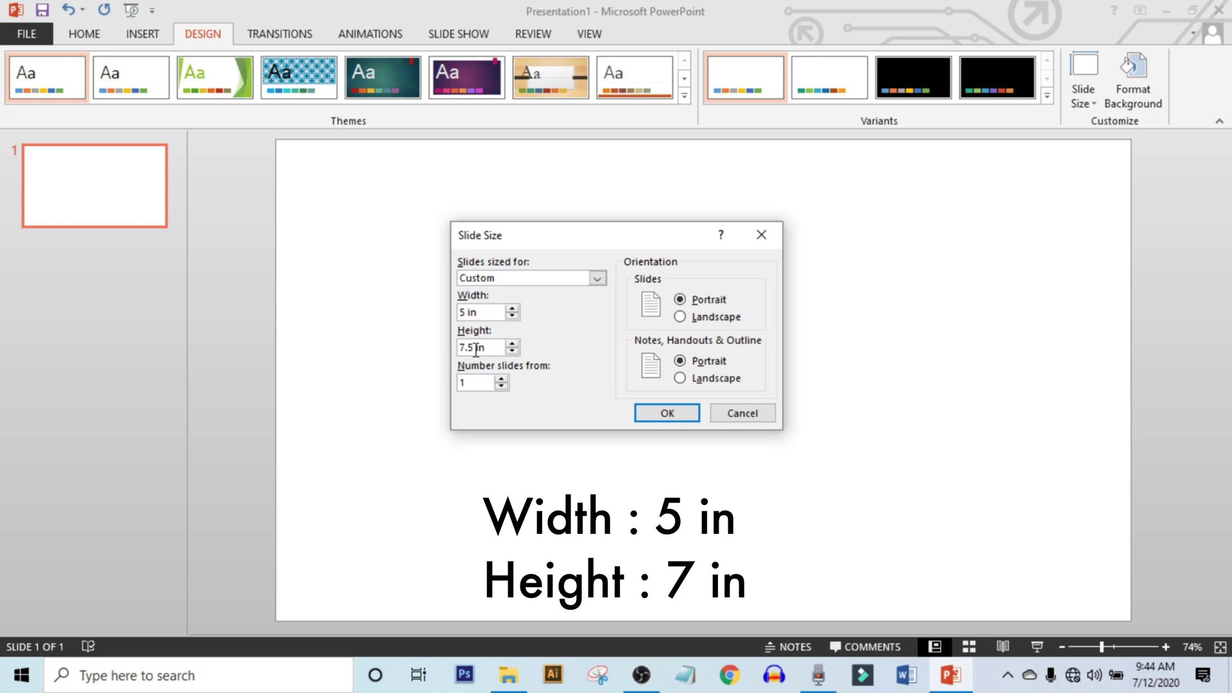
pyautogui.press('BackSpace')
pyautogui.write('7')
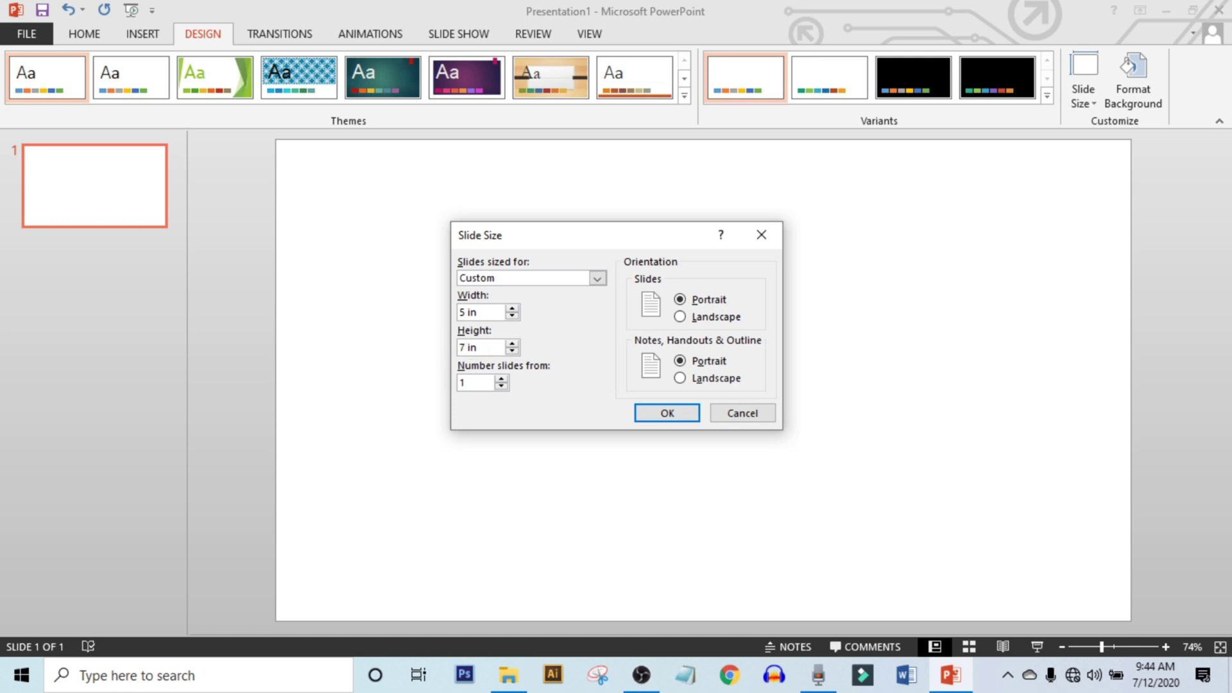
pyautogui.press('Return')
pyautogui.click(652, 454)
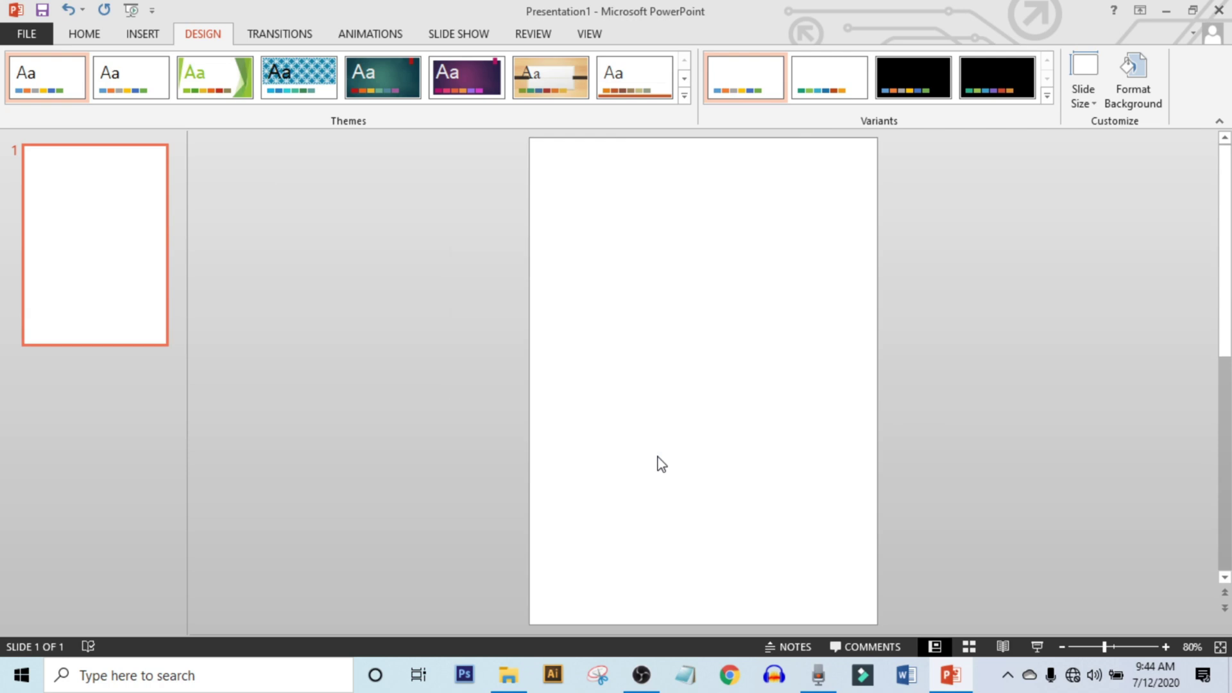
# Insert the final.jpg photo onto the slide.
pyautogui.click(143, 36)
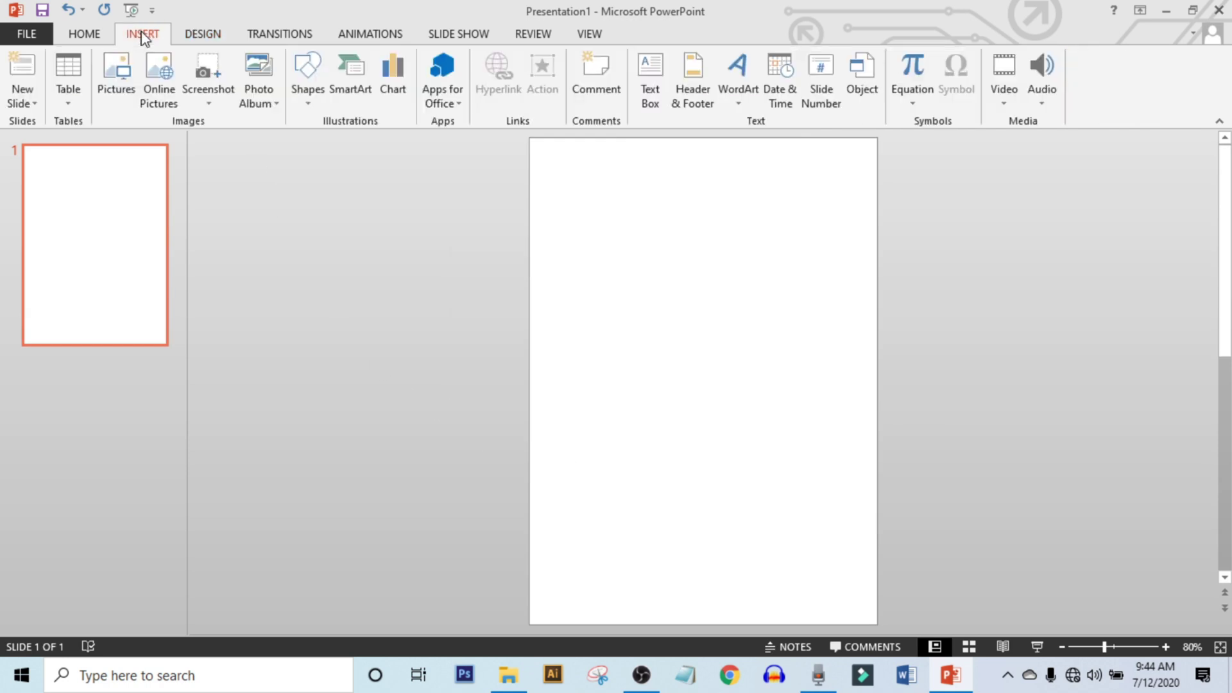
pyautogui.click(125, 81)
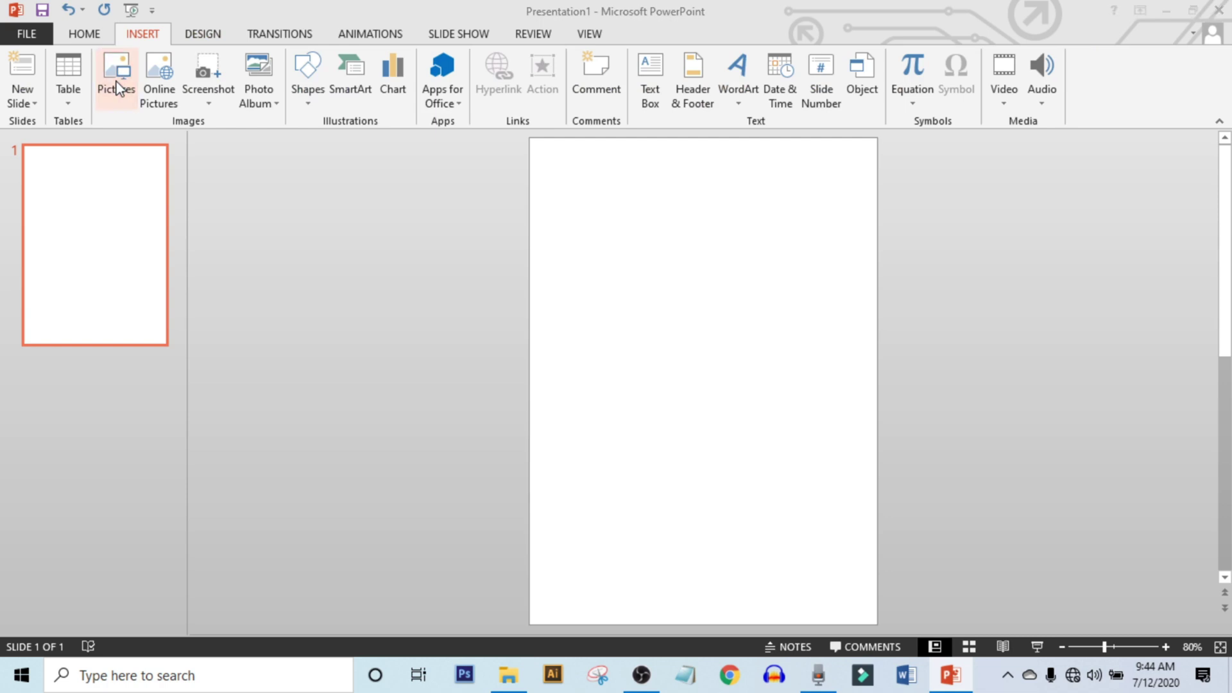
pyautogui.click(204, 405)
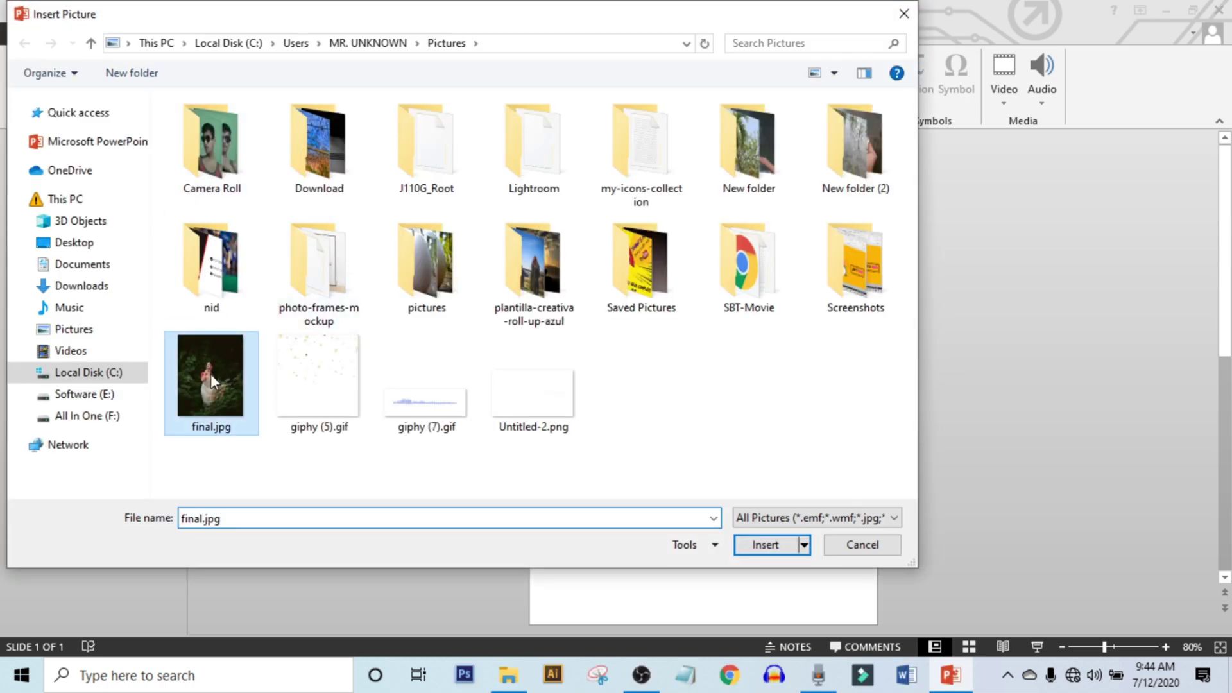
pyautogui.click(771, 547)
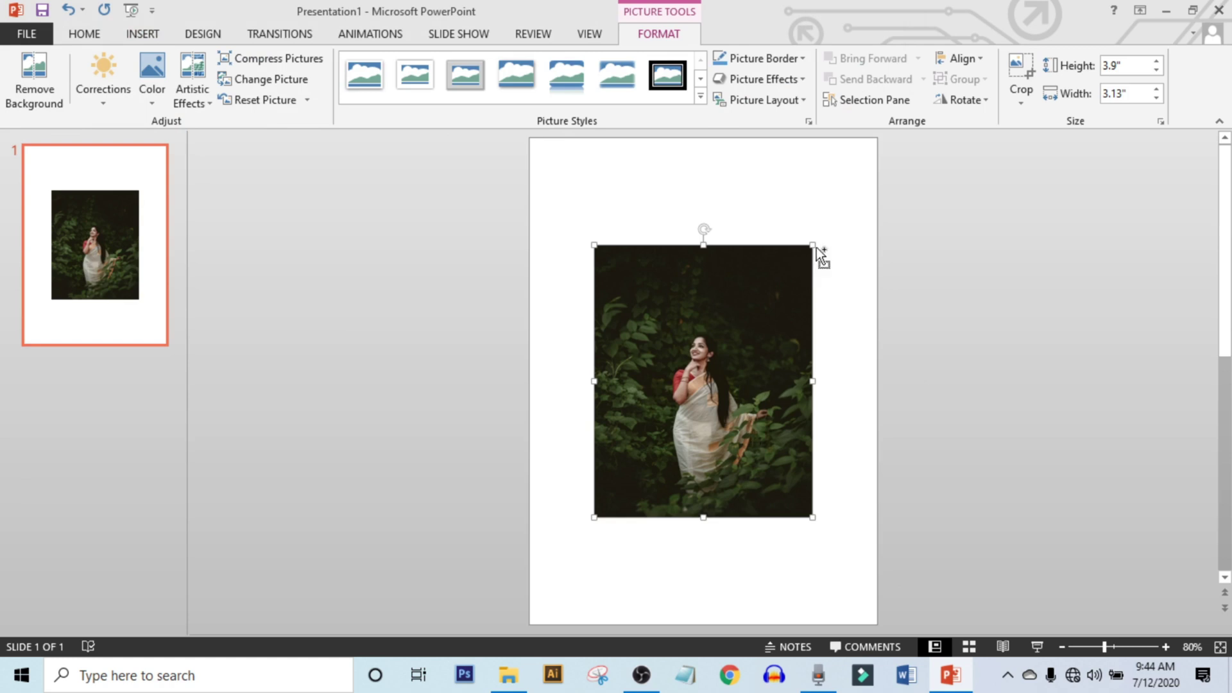
# Stretch the photo to fill the slide from top to bottom edge, then zoom out.
pyautogui.moveTo(813, 245); pyautogui.dragTo(861, 165)
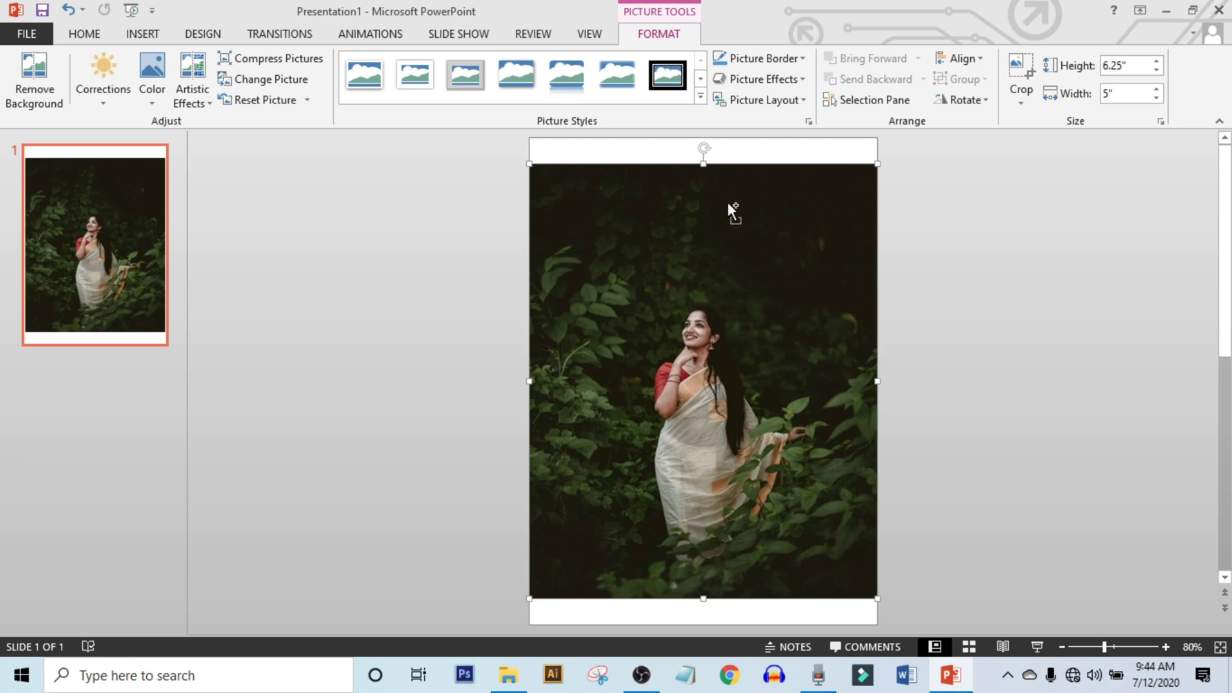
pyautogui.moveTo(704, 148); pyautogui.dragTo(704, 137)
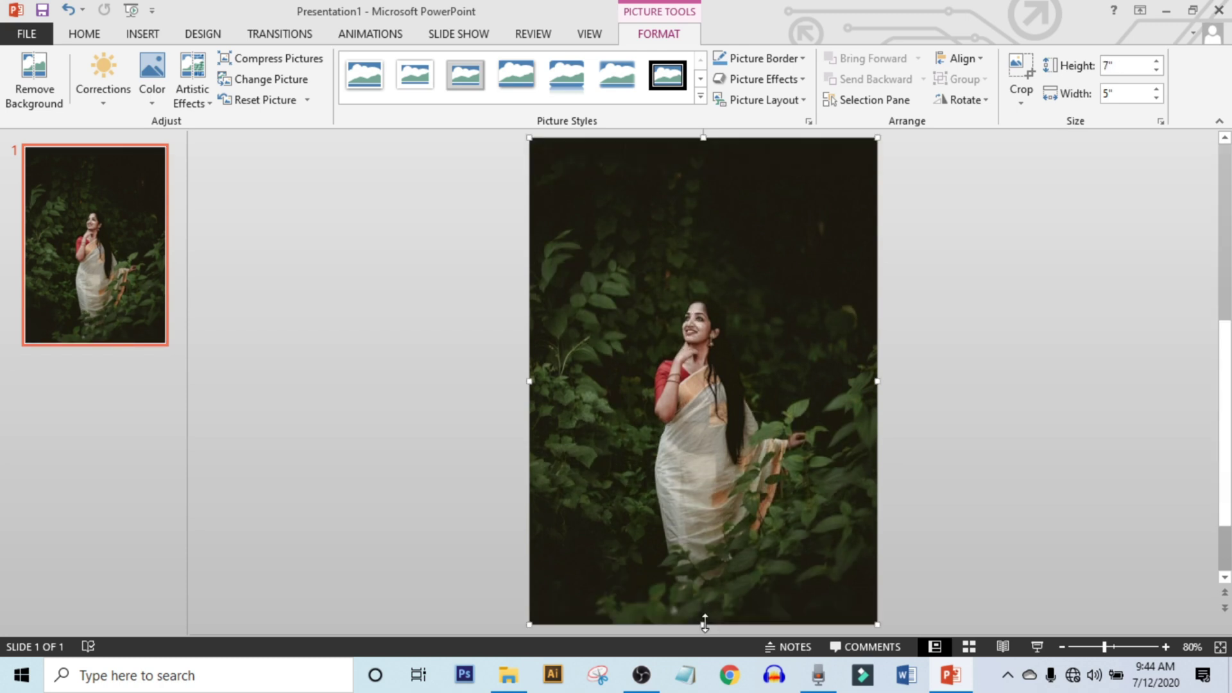
pyautogui.moveTo(704, 623); pyautogui.dragTo(705, 621)
pyautogui.click(1014, 459)
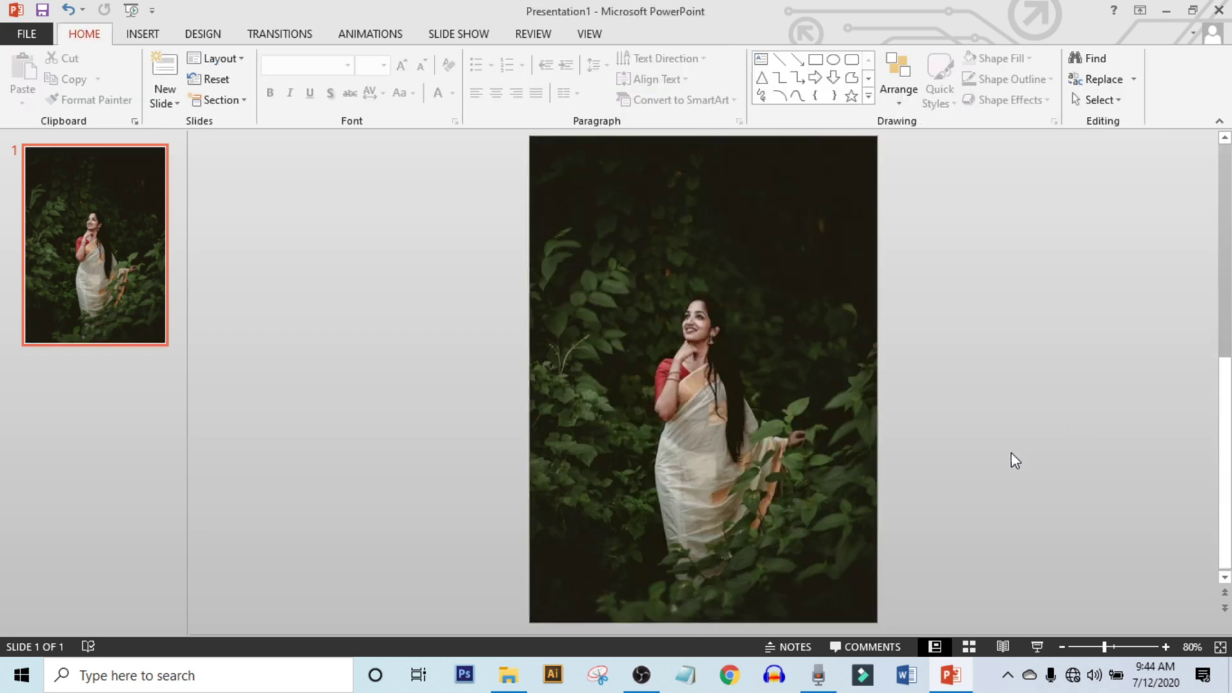
pyautogui.click(1094, 646)
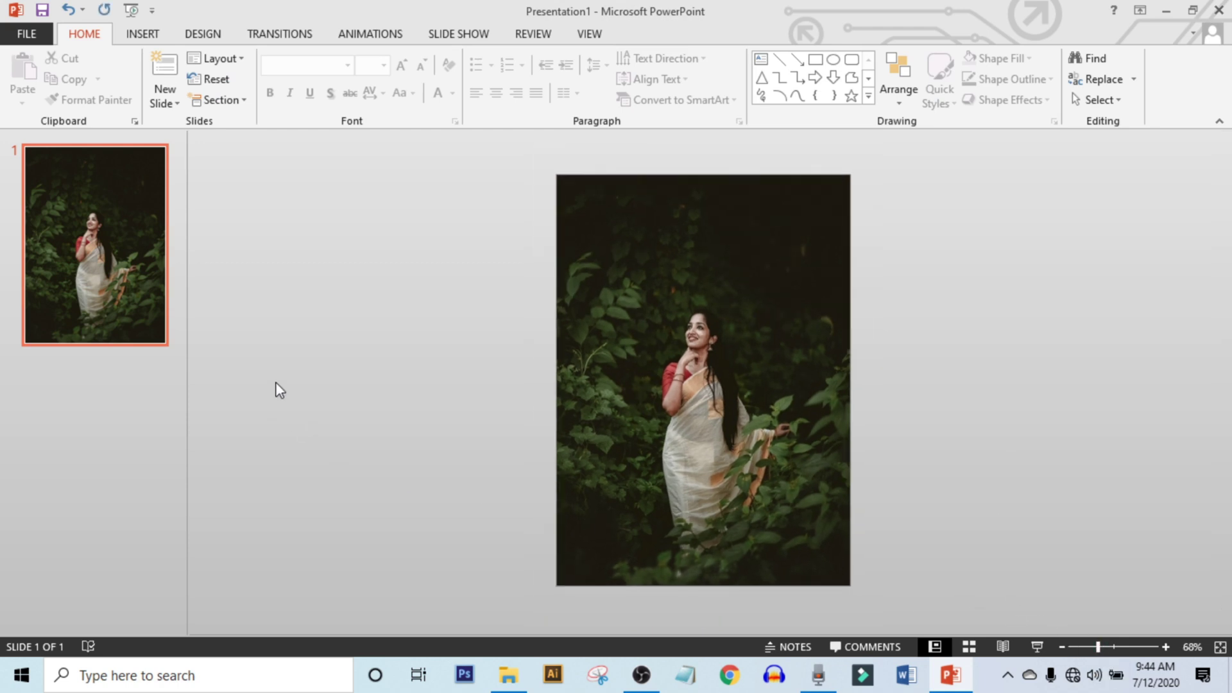
# Insert the giphy (5).gif sparkle and giphy (7).gif waveform animations together.
pyautogui.click(142, 34)
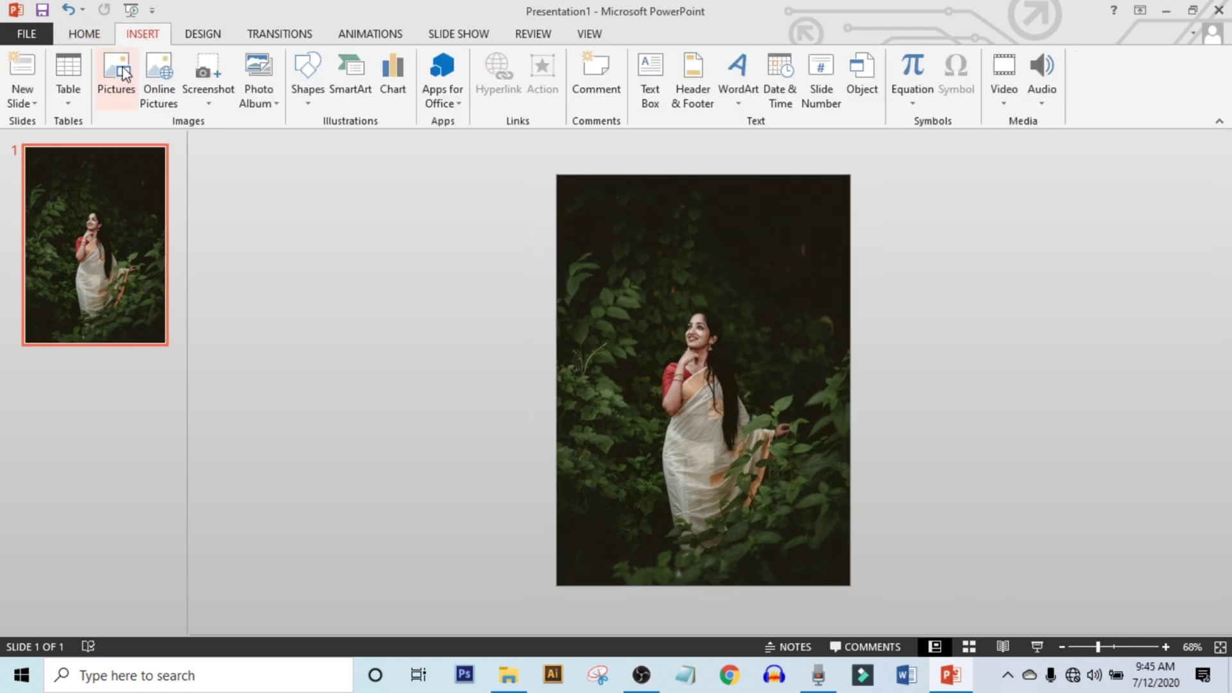
pyautogui.click(130, 80)
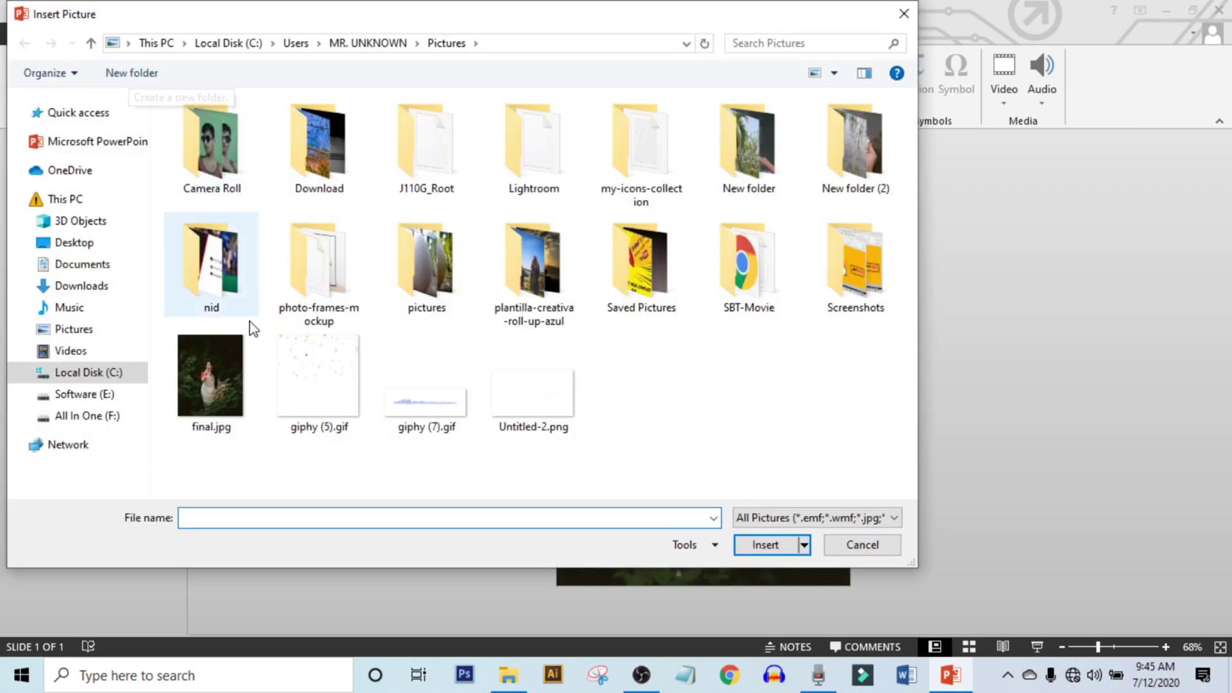
pyautogui.click(318, 416)
pyautogui.keyDown('ctrl'); pyautogui.click(427, 414); pyautogui.keyUp('ctrl')
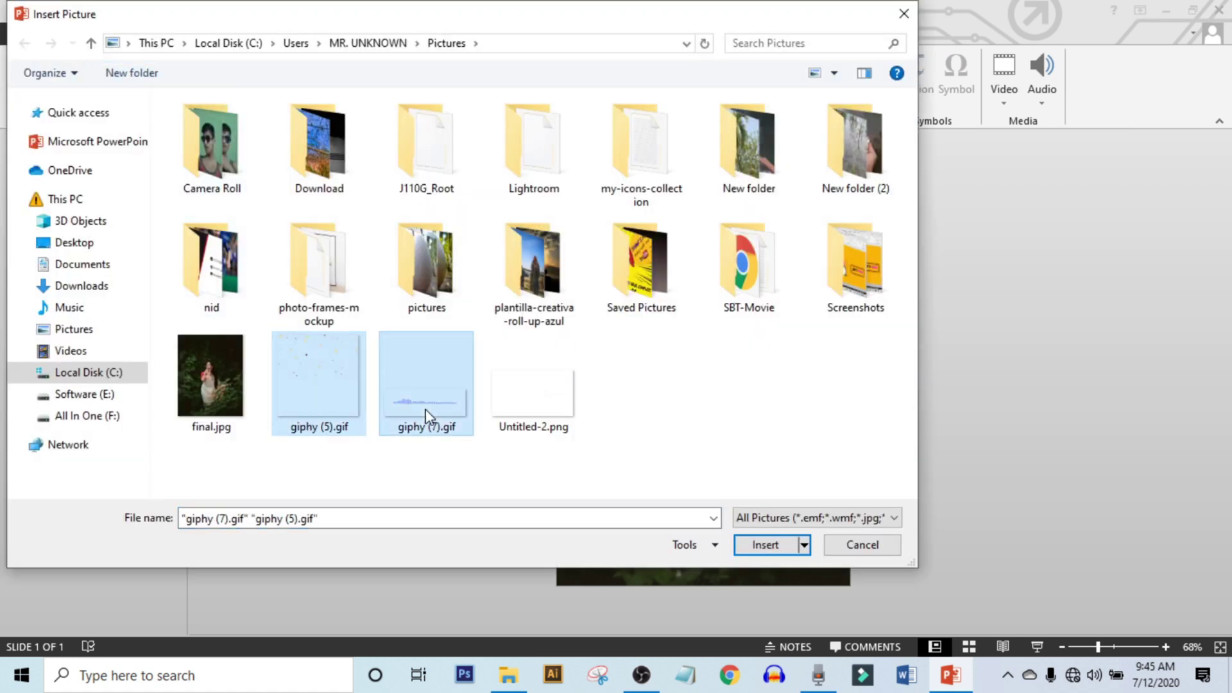
pyautogui.click(770, 544)
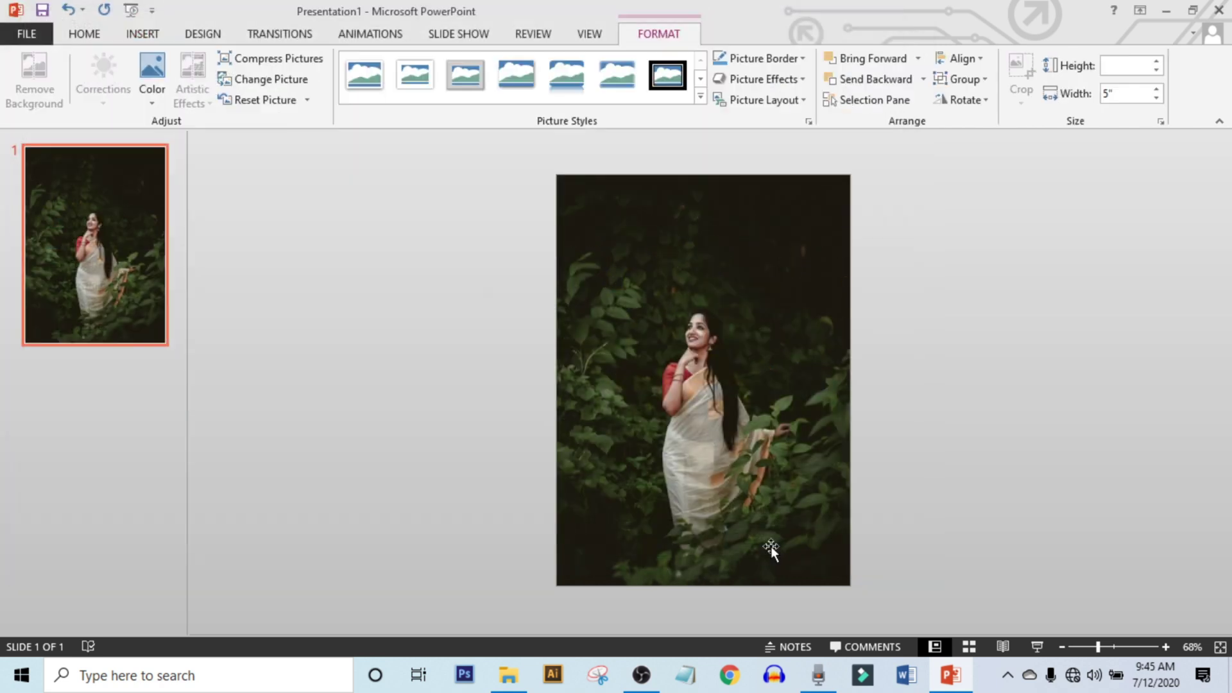
pyautogui.click(943, 438)
# Widen the waveform GIF across the slide, make it taller, and seat it at the bottom.
pyautogui.click(738, 404)
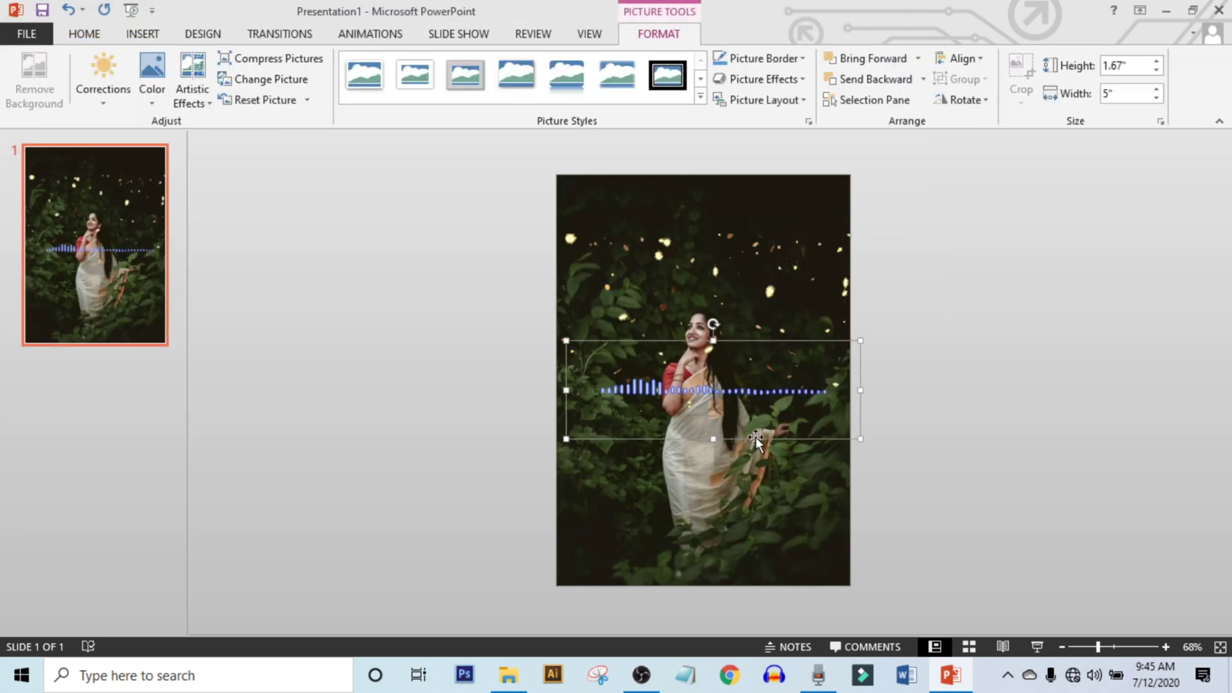
pyautogui.moveTo(755, 438)
pyautogui.mouseDown()
pyautogui.moveTo(734, 616)
pyautogui.moveTo(748, 614)
pyautogui.mouseUp()
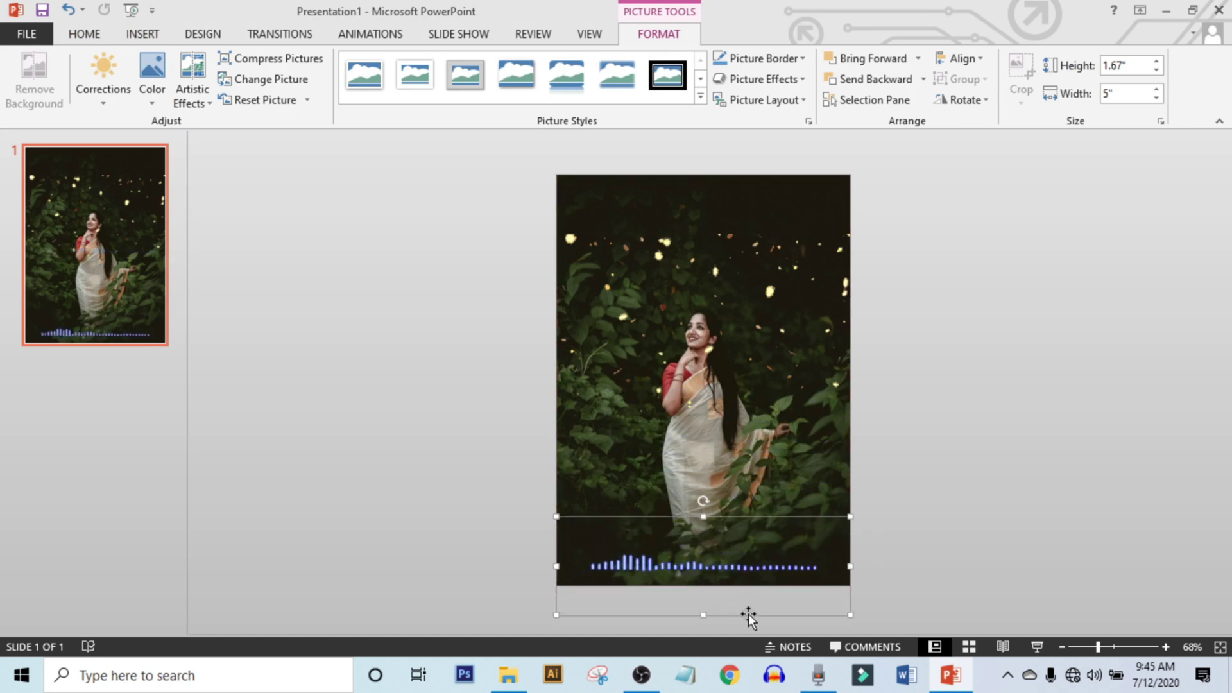
pyautogui.moveTo(847, 567); pyautogui.dragTo(892, 567)
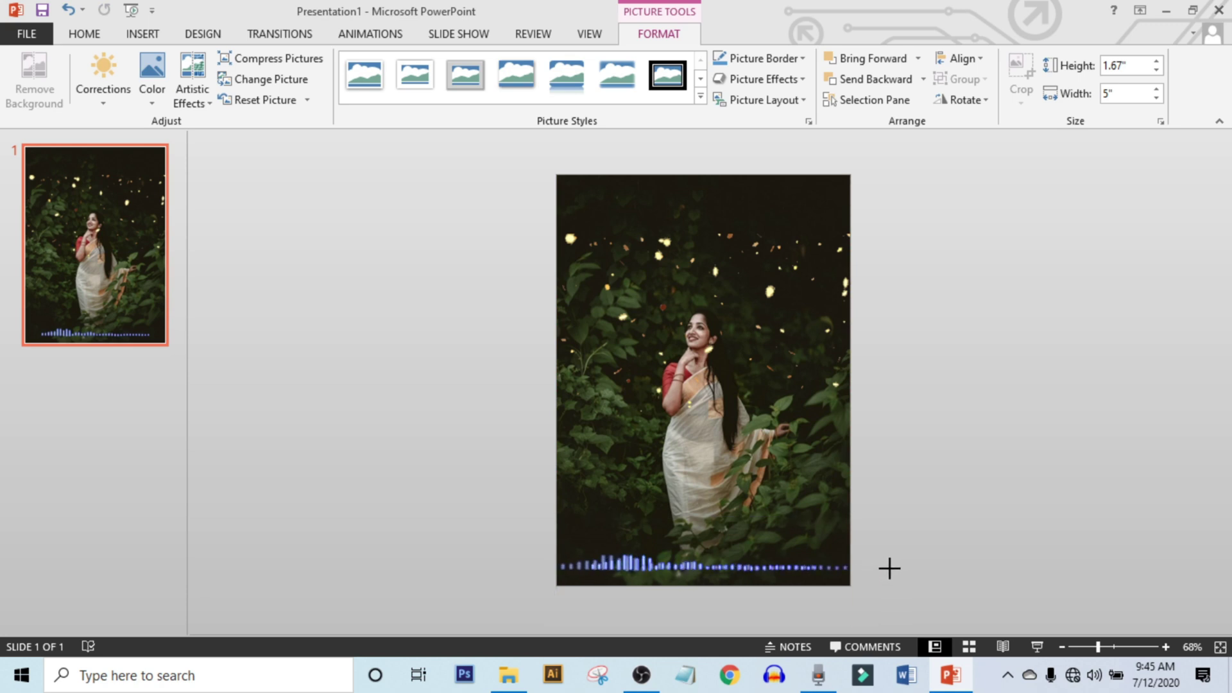
pyautogui.moveTo(889, 567); pyautogui.dragTo(893, 567)
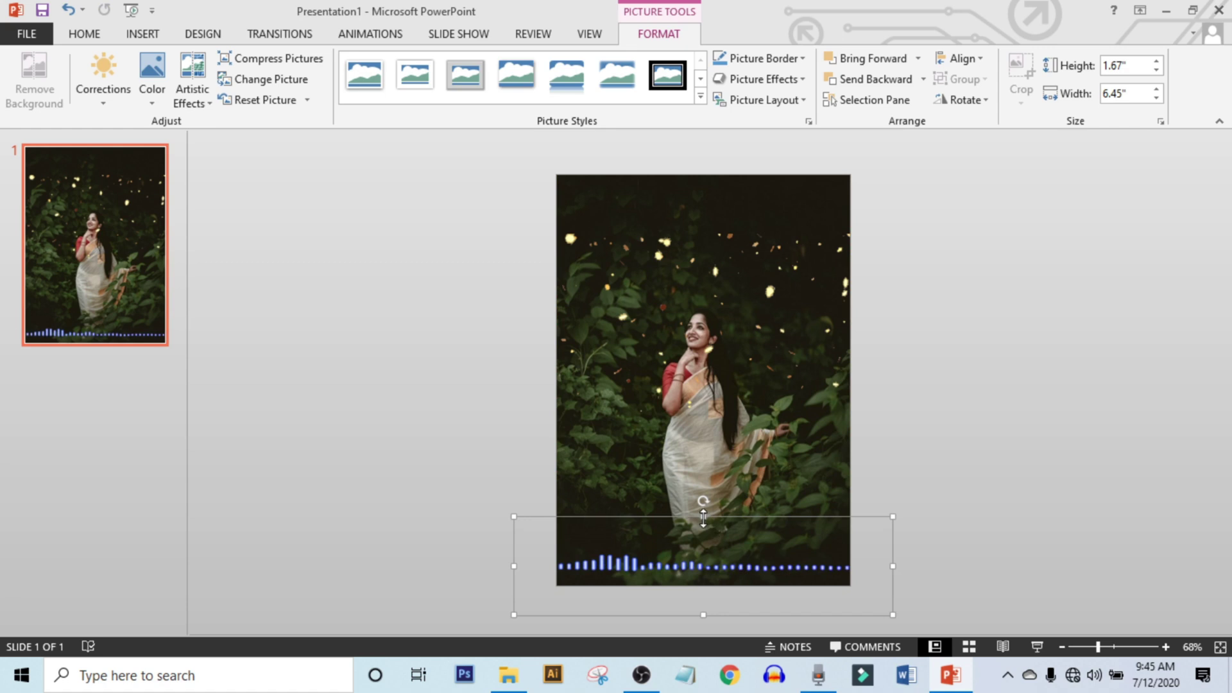
pyautogui.moveTo(703, 517); pyautogui.dragTo(703, 457)
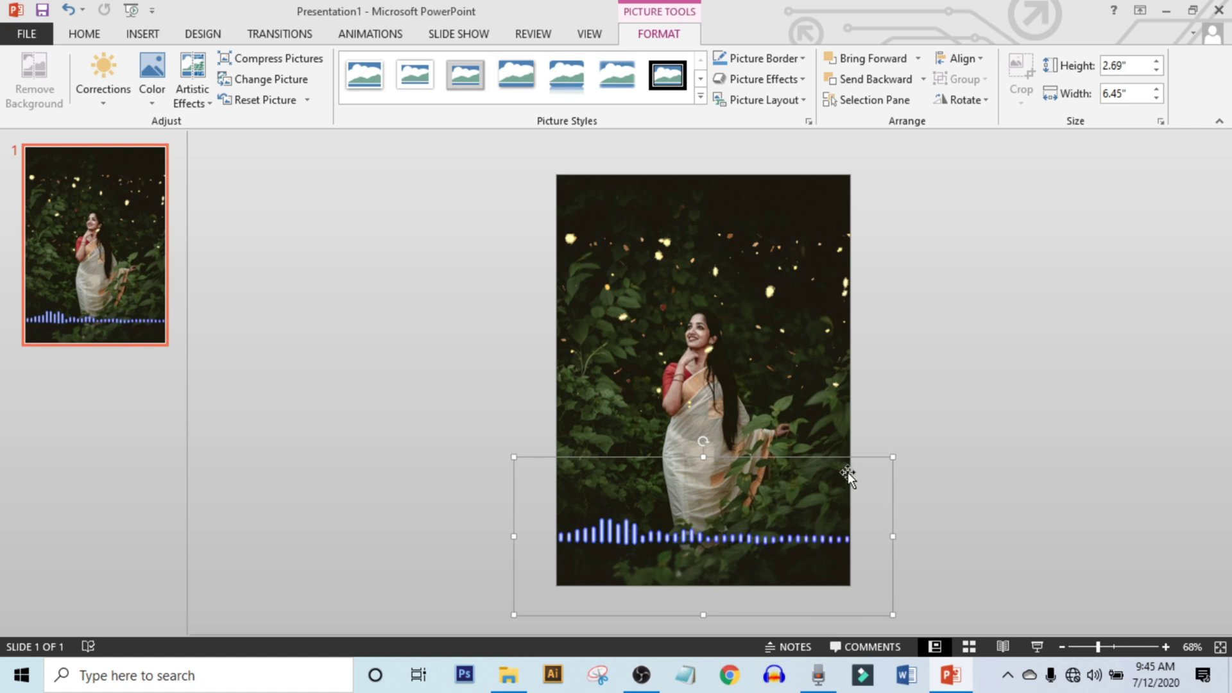
pyautogui.moveTo(870, 455); pyautogui.dragTo(872, 491)
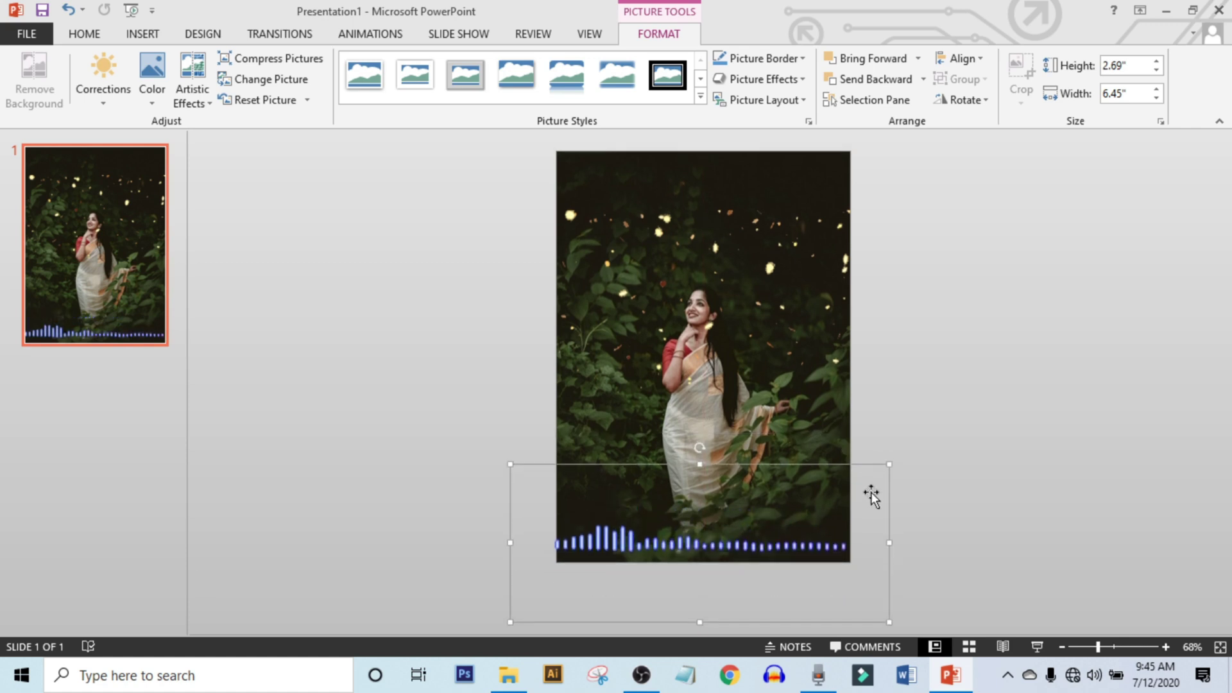
pyautogui.click(960, 504)
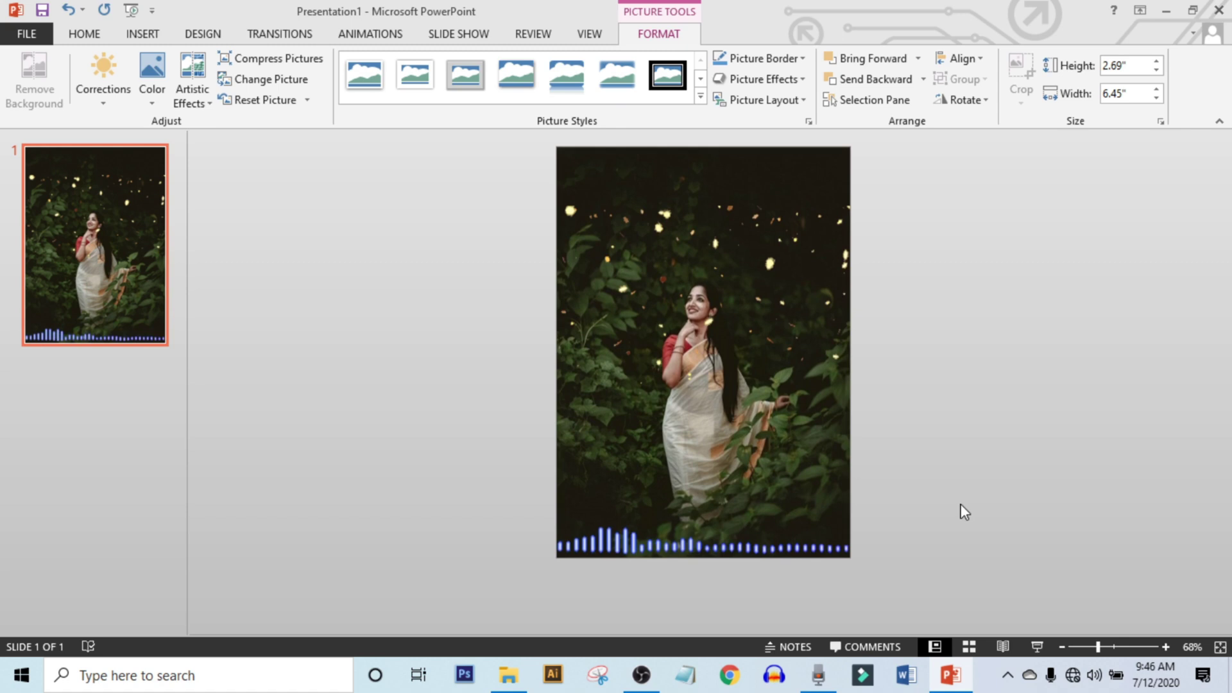
# Realign the woman-in-foliage photo with the slide's top edge.
pyautogui.click(766, 264)
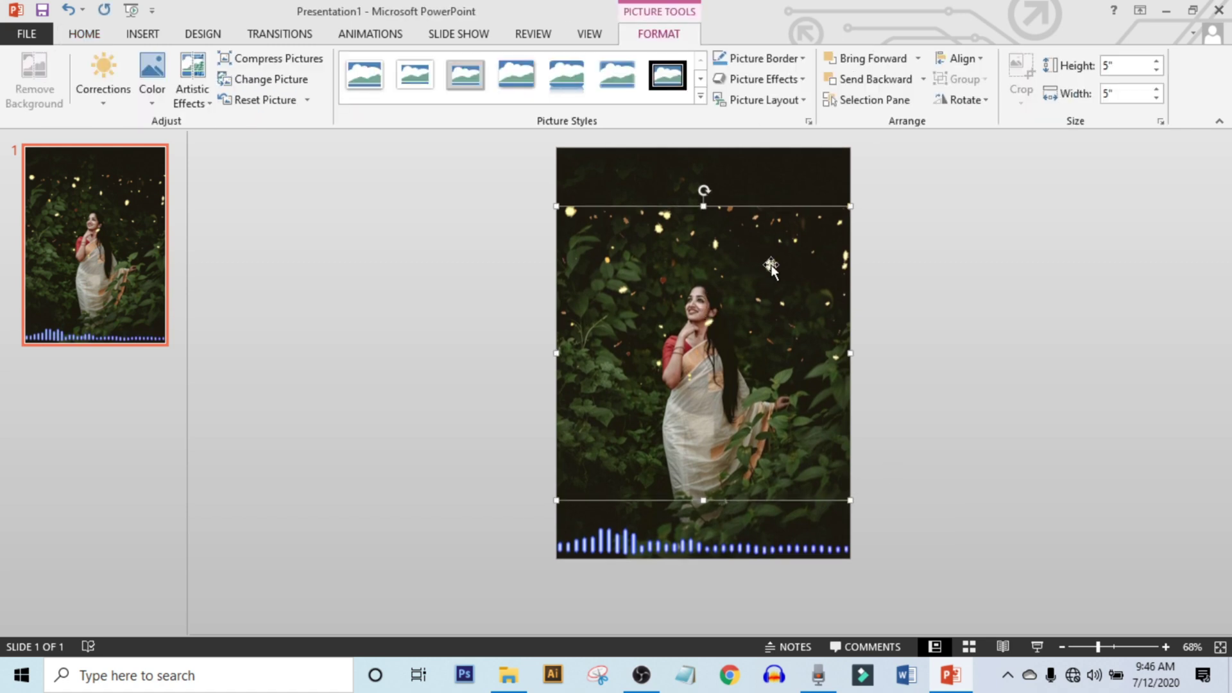
pyautogui.moveTo(762, 206); pyautogui.dragTo(765, 206)
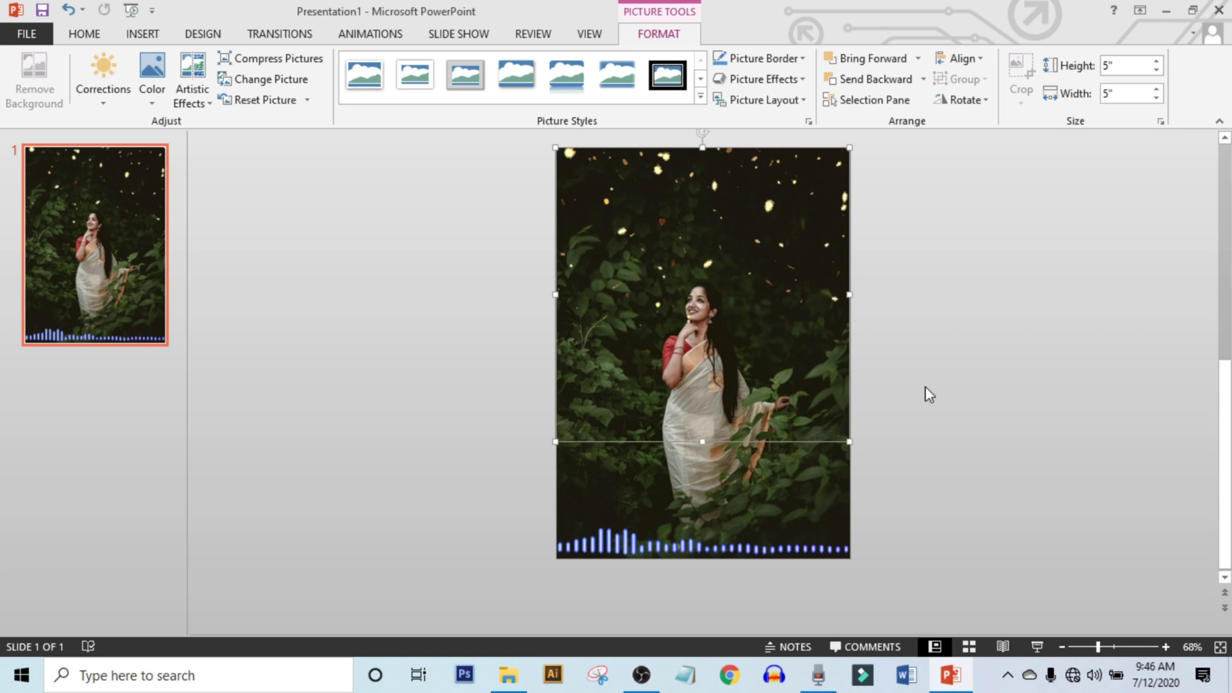
pyautogui.click(925, 386)
# Insert Sad tone.mp3 from this PC as an audio clip on the slide.
pyautogui.click(130, 38)
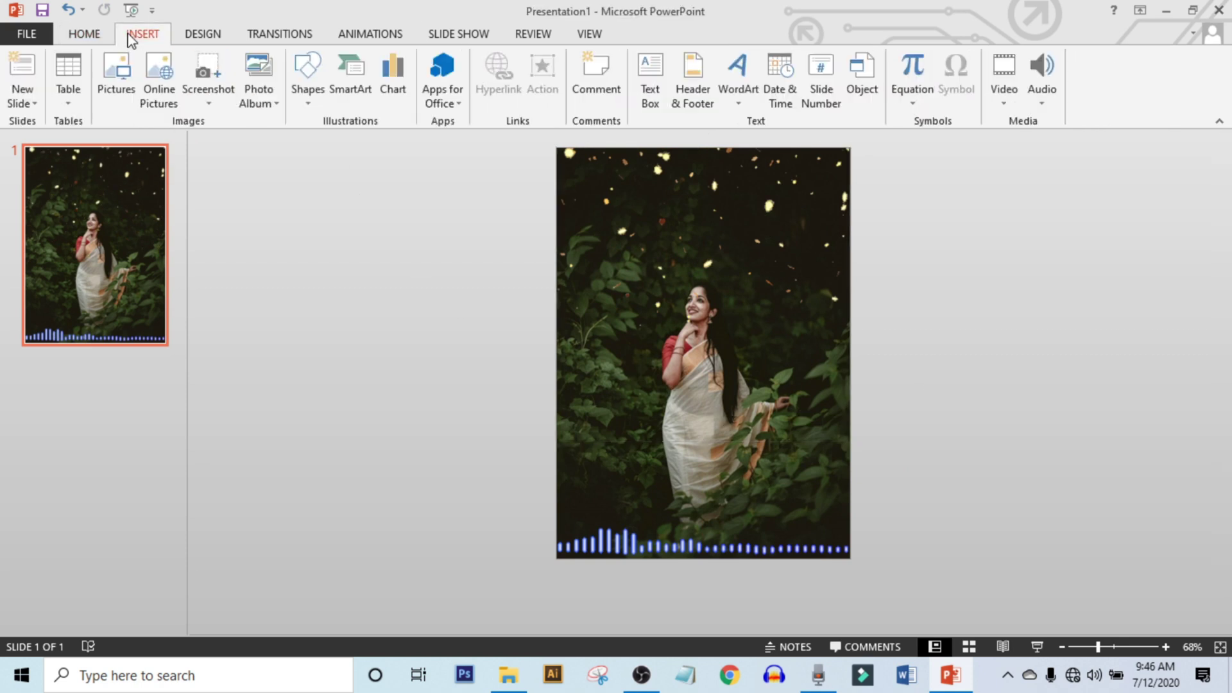
pyautogui.click(1038, 80)
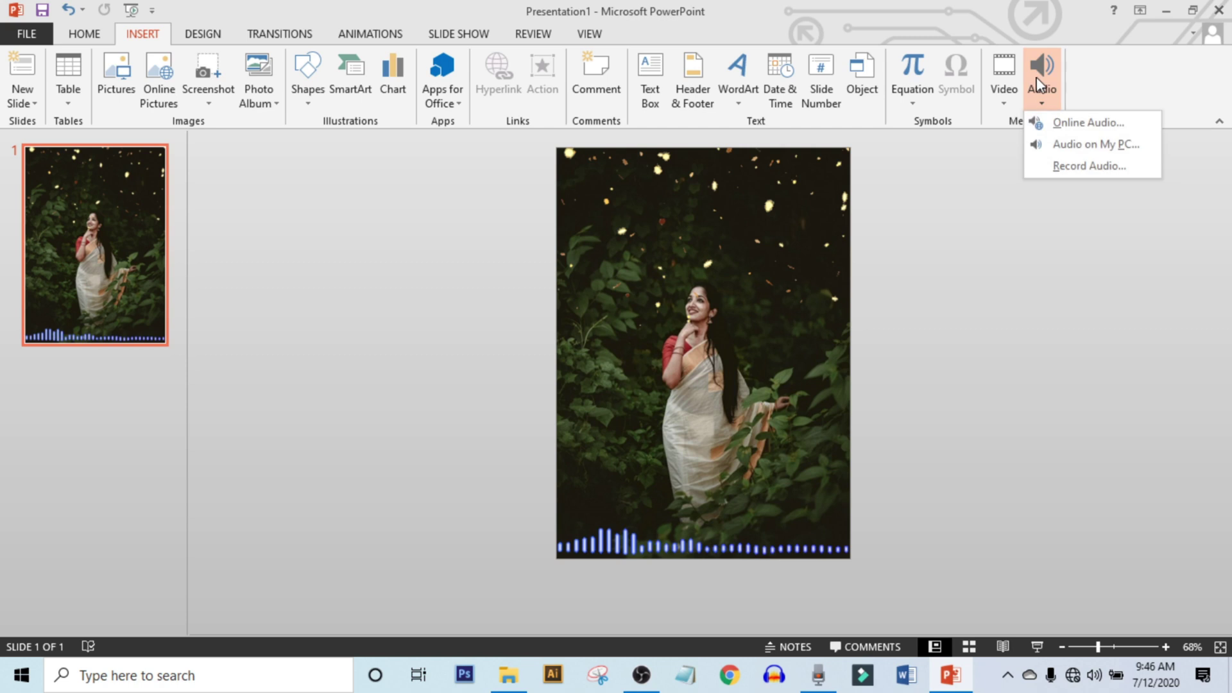
pyautogui.click(1101, 149)
pyautogui.scroll(-3, 410, 301)
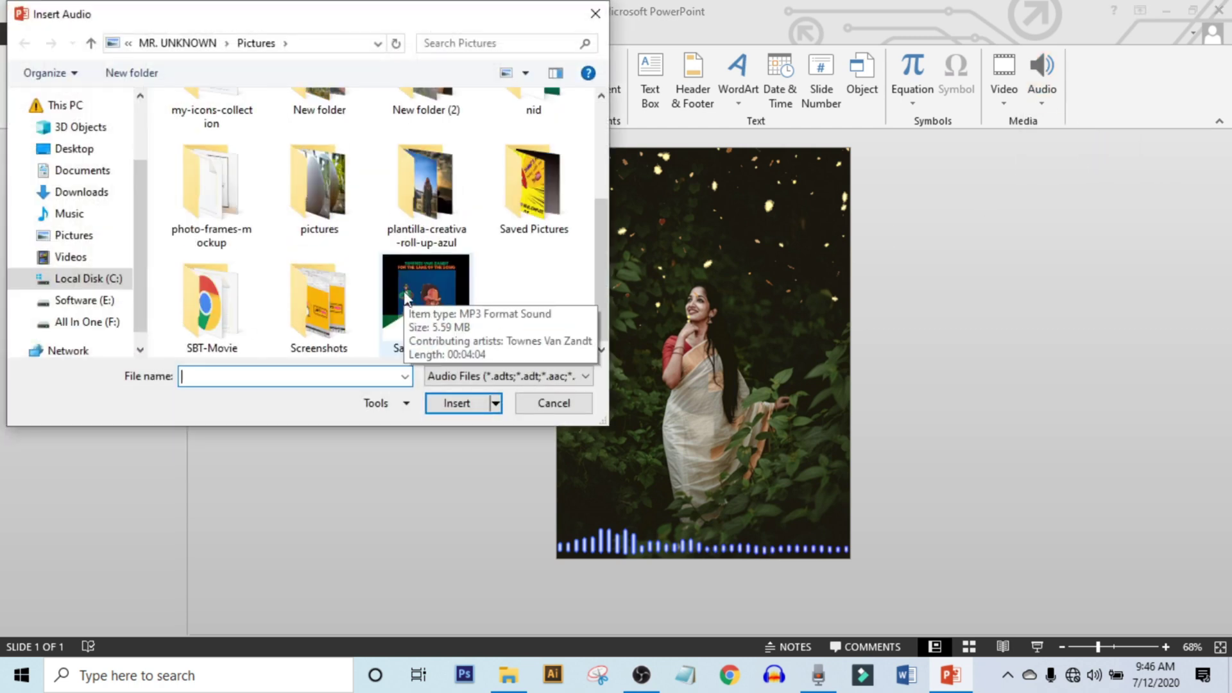
pyautogui.click(417, 307)
pyautogui.click(460, 404)
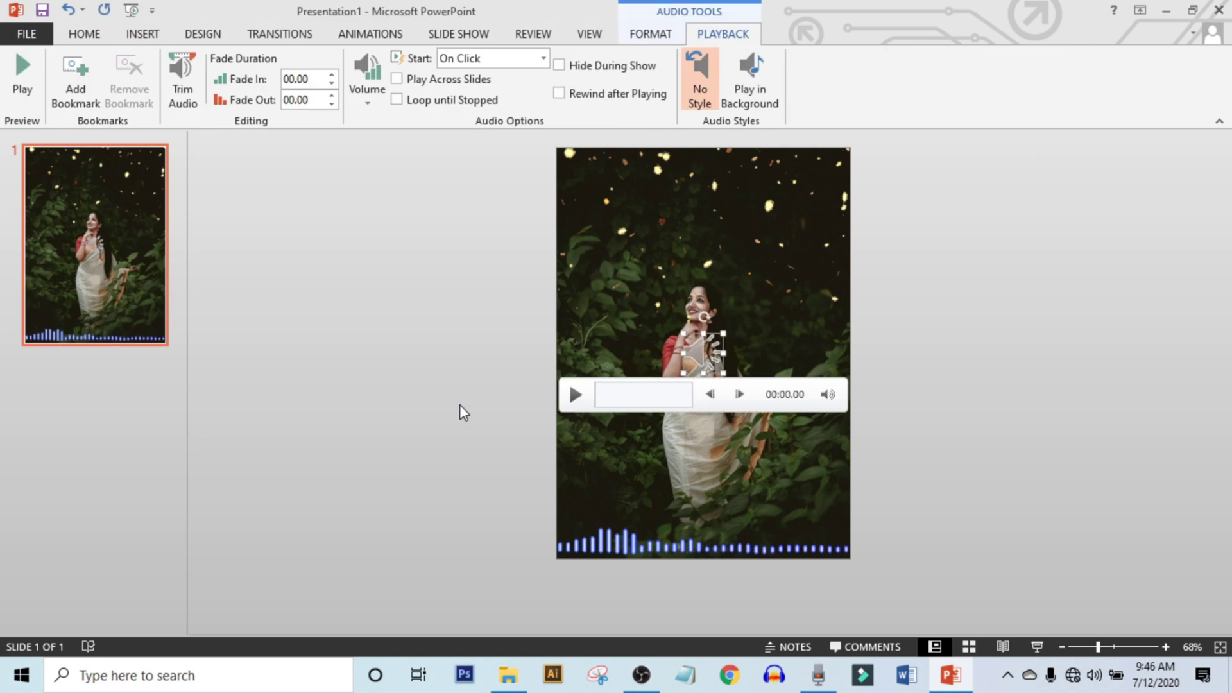
# Give the audio a Play animation starting With Previous.
pyautogui.click(361, 33)
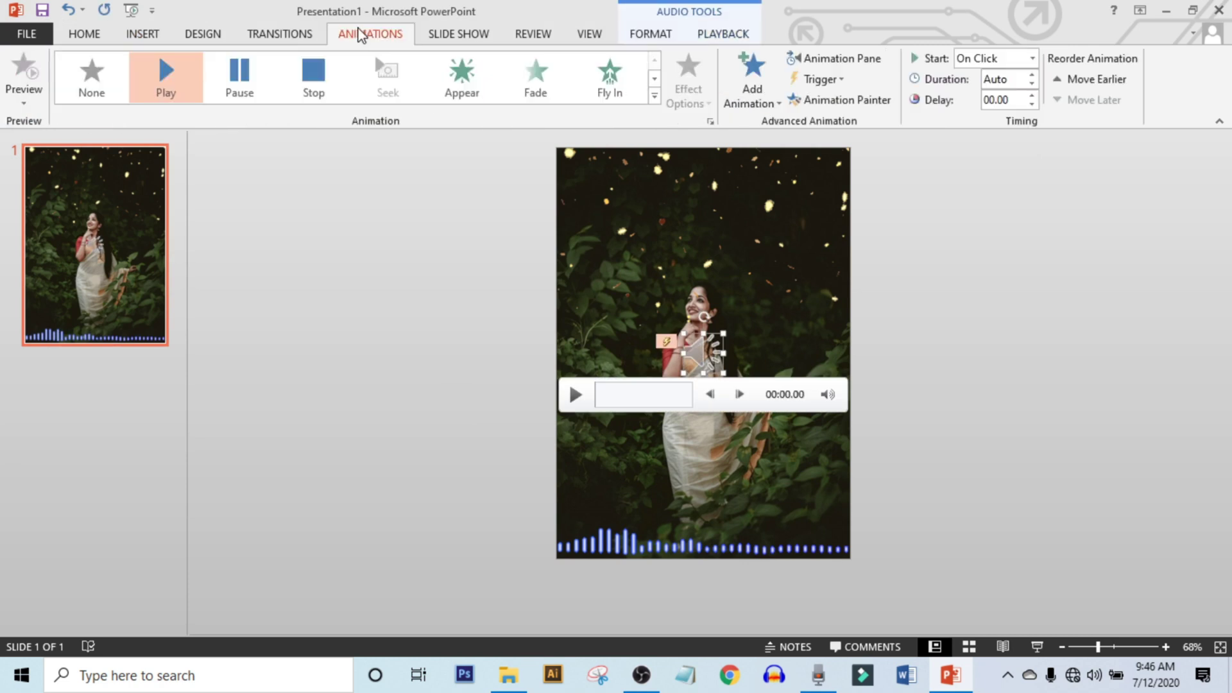
pyautogui.click(168, 84)
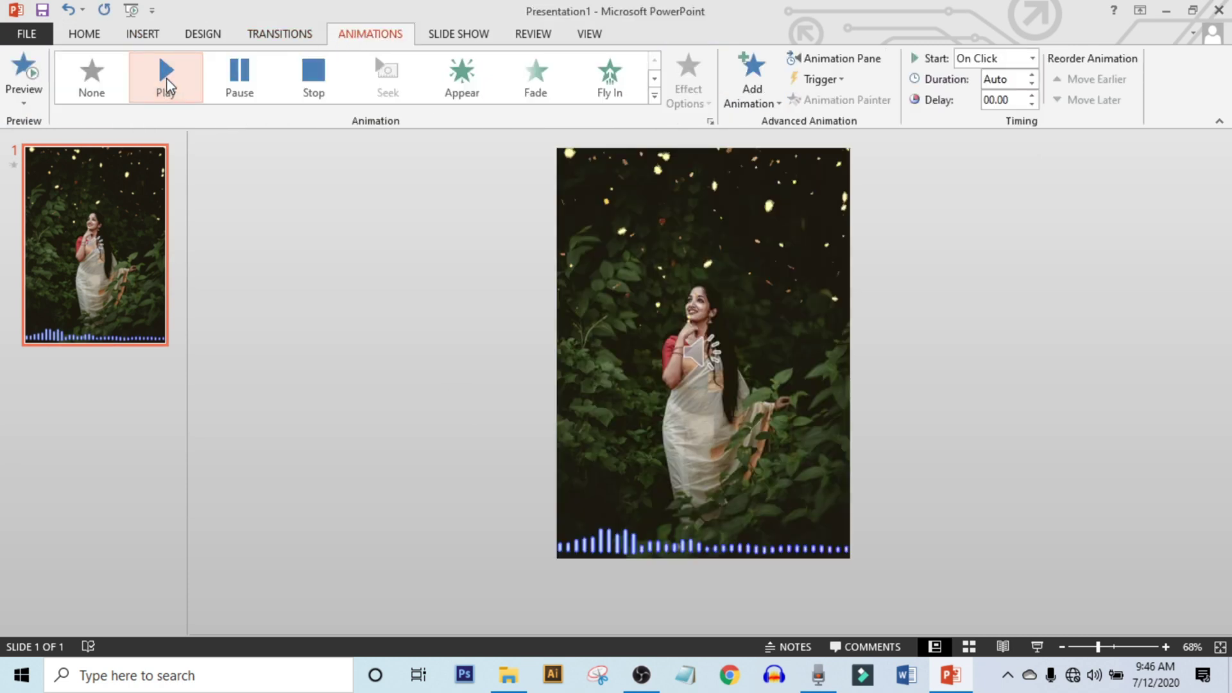
pyautogui.click(1032, 58)
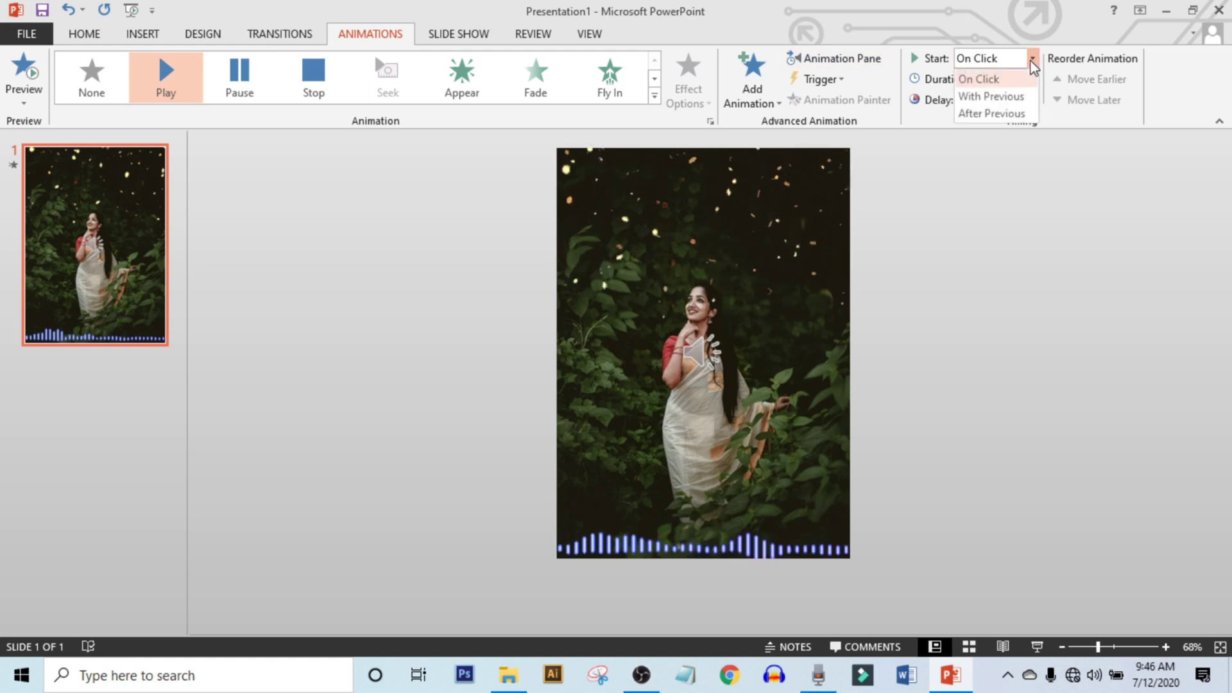
pyautogui.click(991, 96)
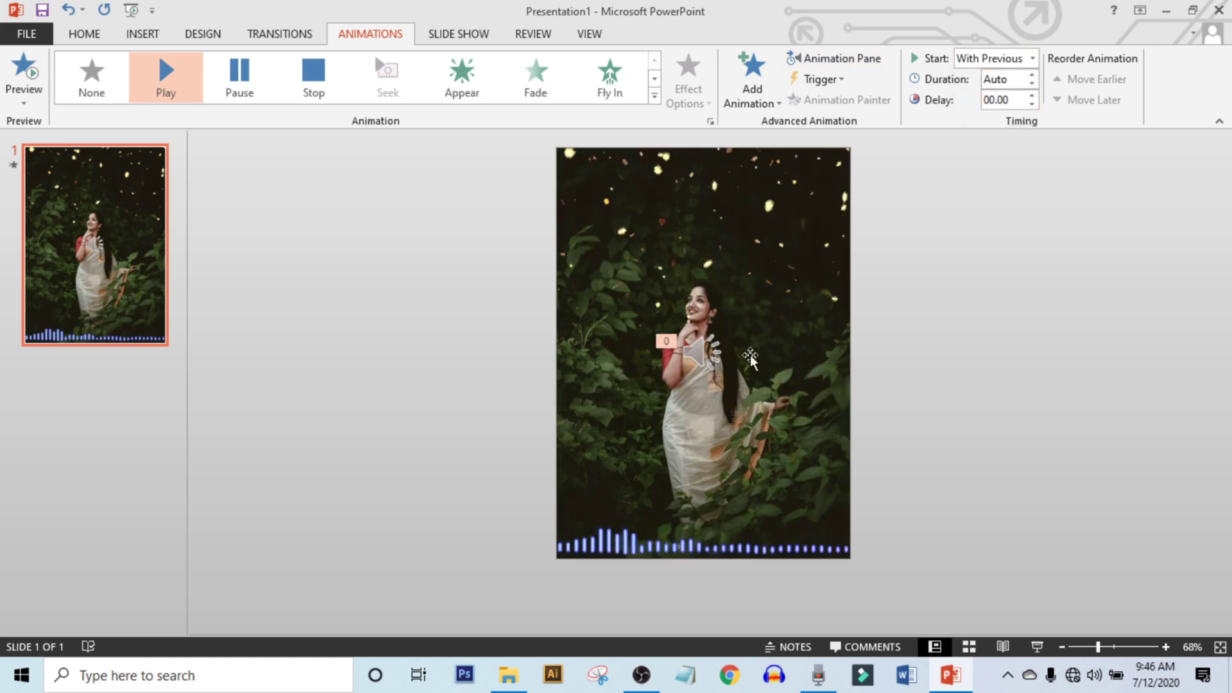
# Send the audio icon to the back, behind the photo.
pyautogui.click(698, 358)
pyautogui.rightClick(697, 355)
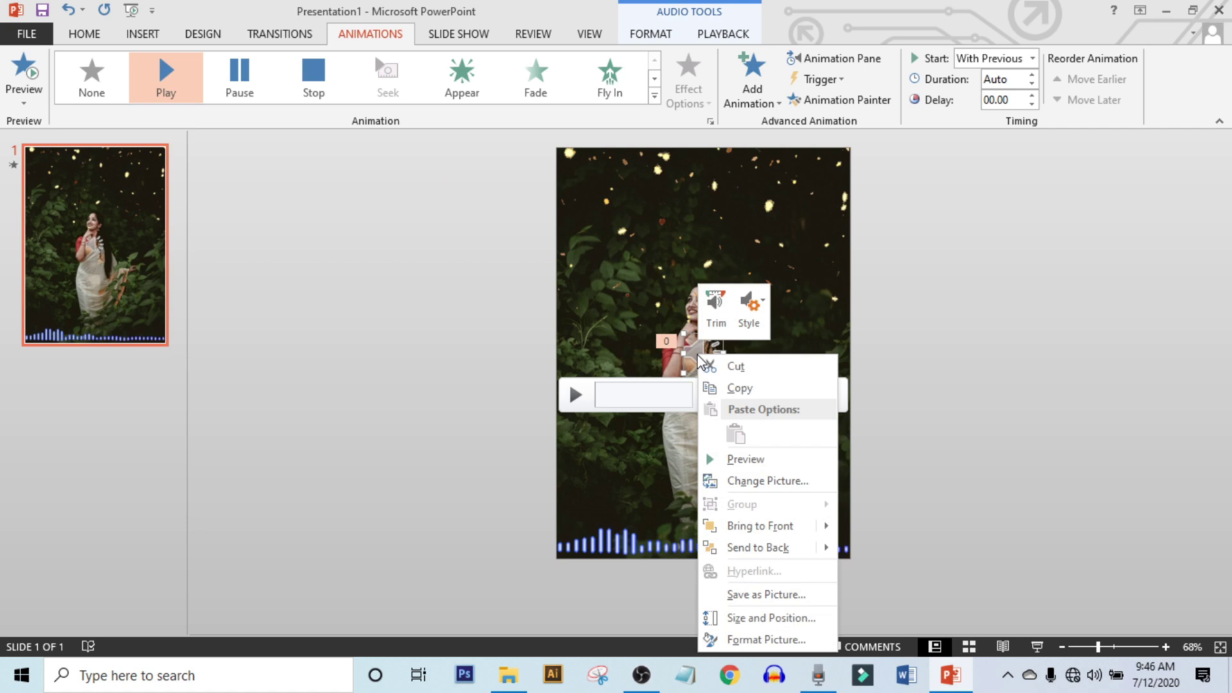
pyautogui.moveTo(757, 547)
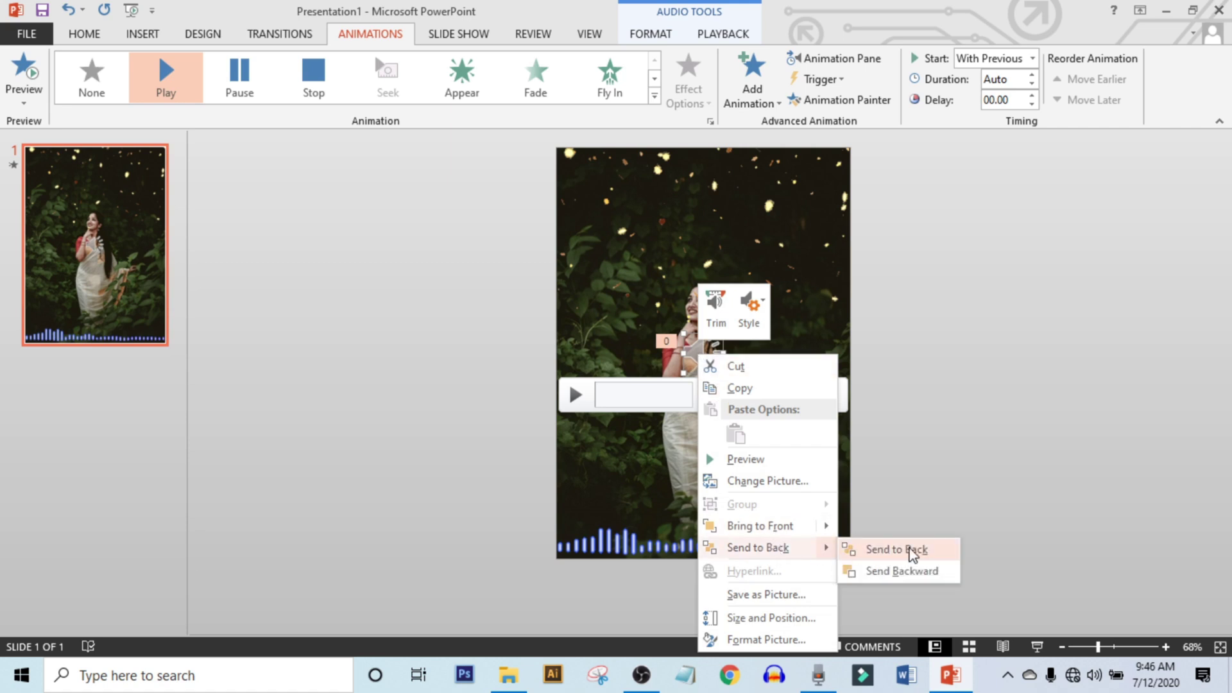
pyautogui.click(913, 553)
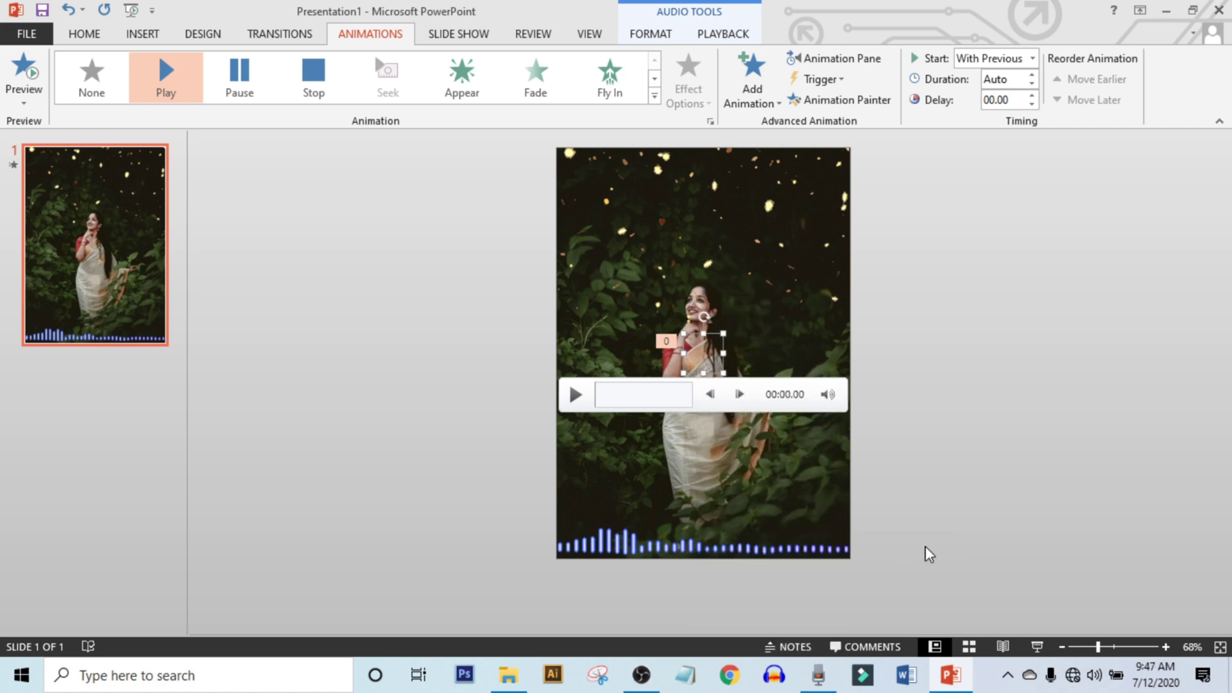
pyautogui.click(1037, 647)
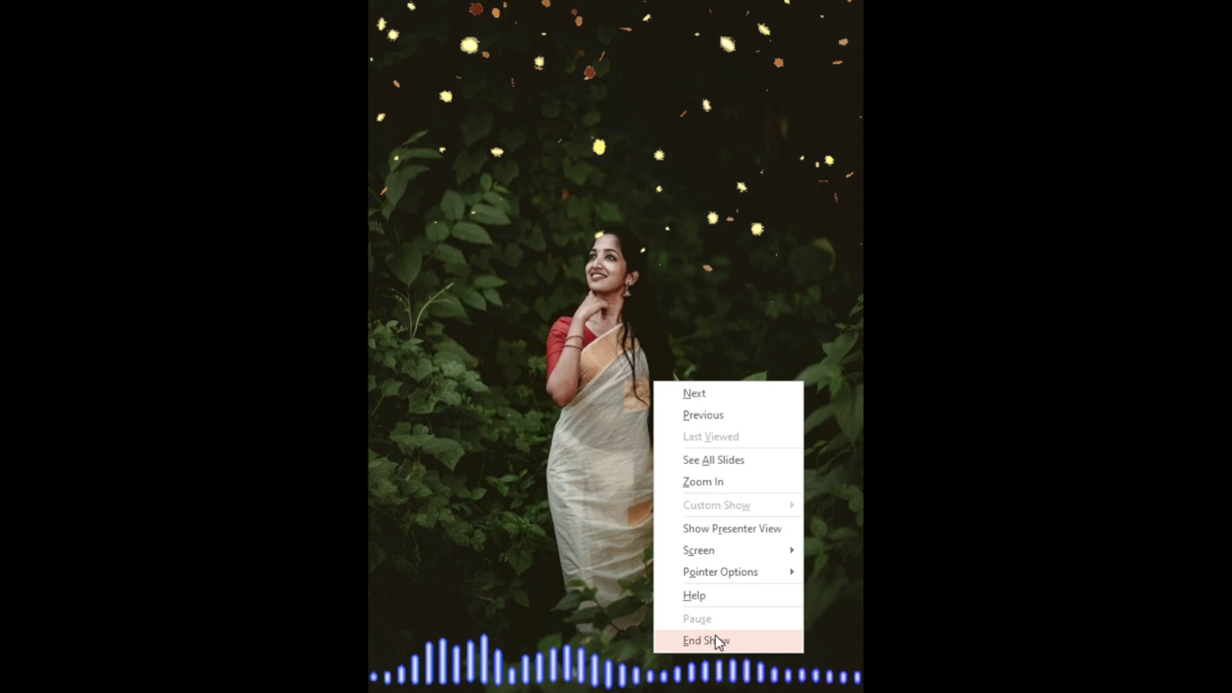
pyautogui.click(718, 640)
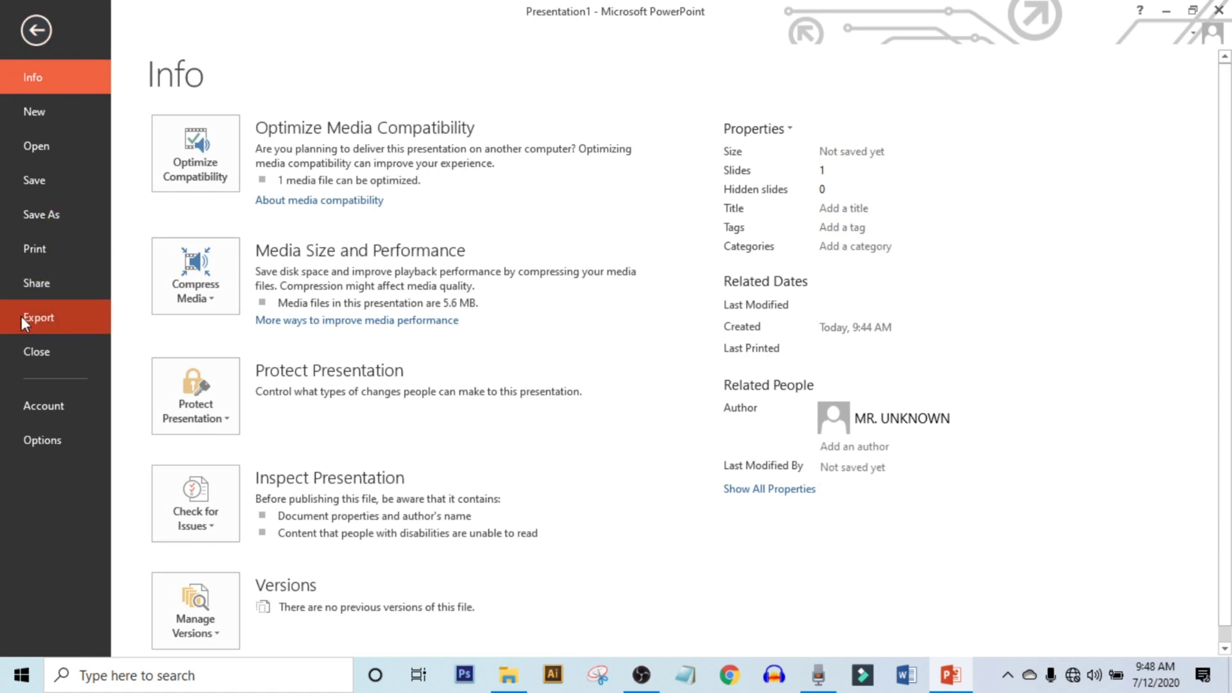
# Start creating a video through File > Export > Create a Video.
pyautogui.click(37, 325)
pyautogui.click(285, 210)
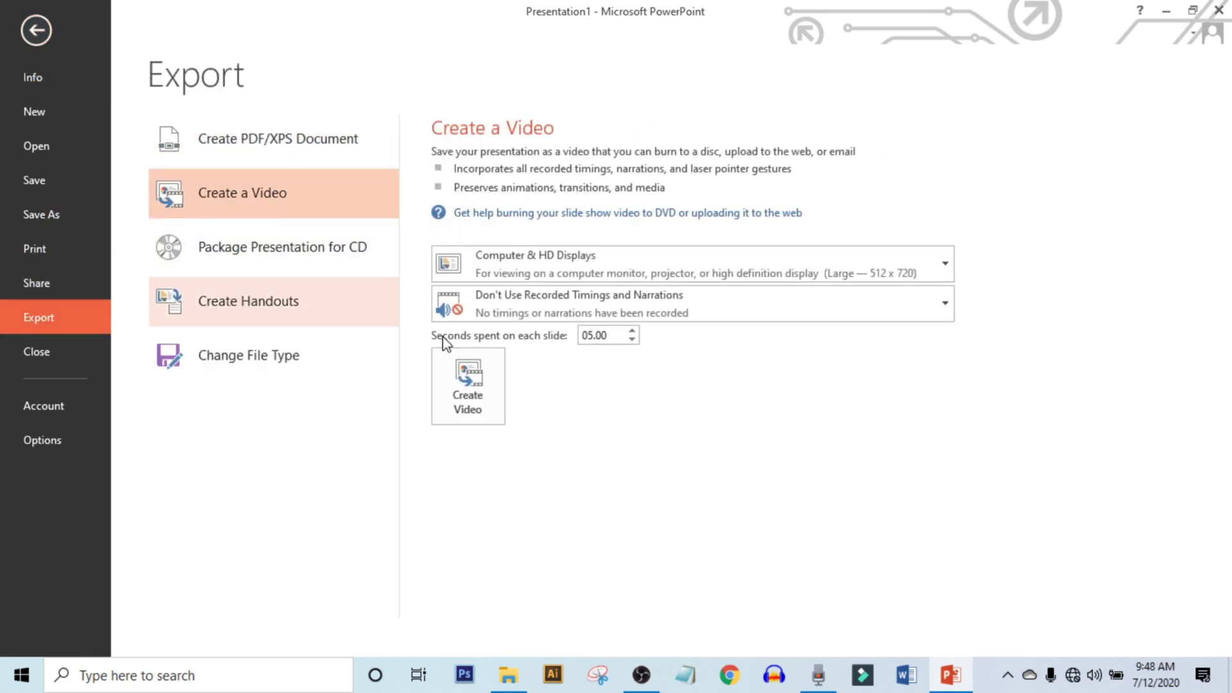
pyautogui.click(469, 385)
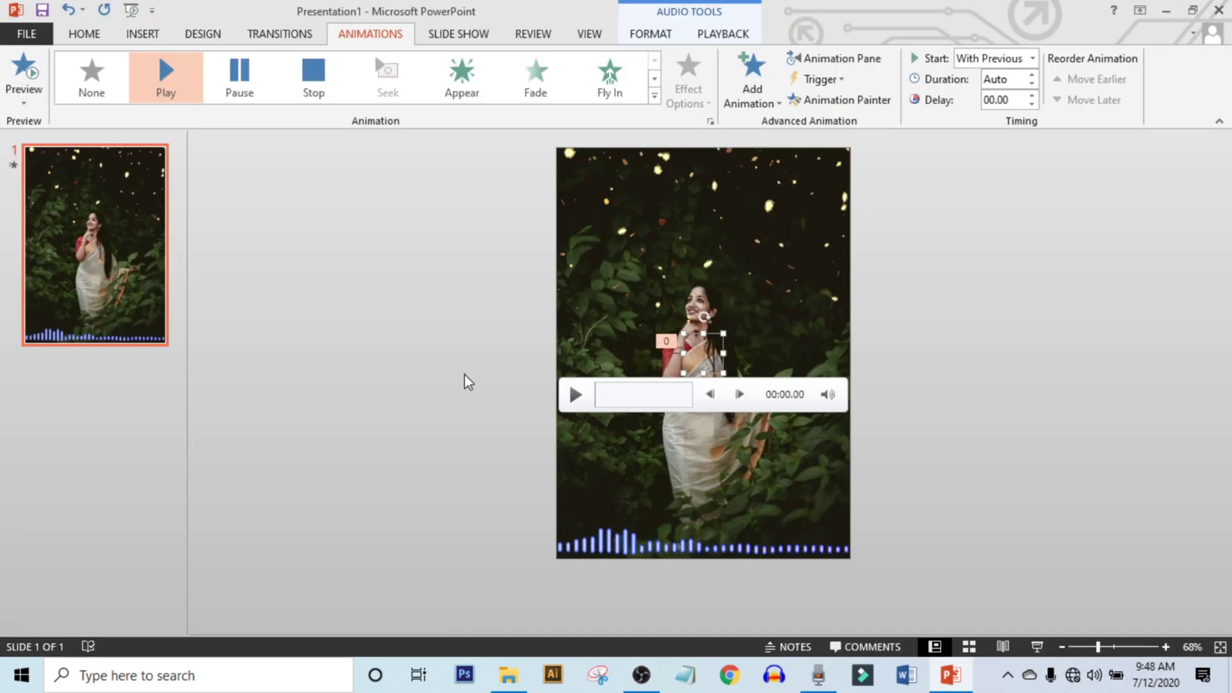
# Save the MP4 as 'video 1' in the Pictures folder to begin rendering.
pyautogui.click(88, 237)
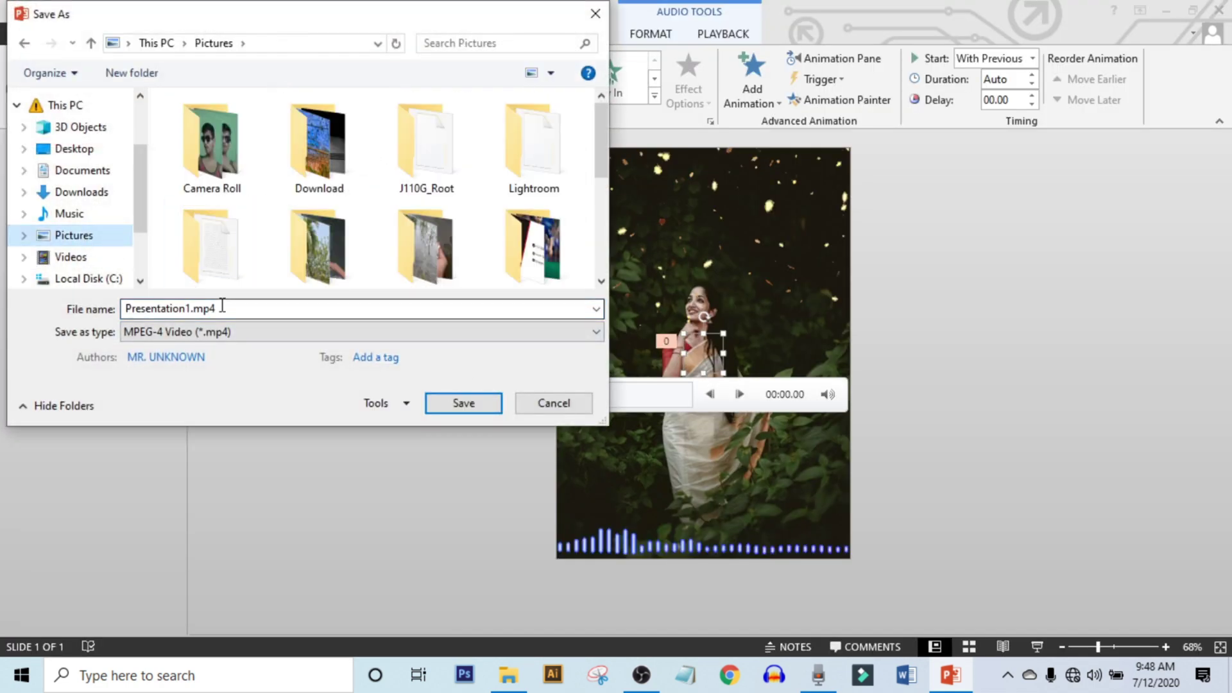
pyautogui.press('BackSpace')
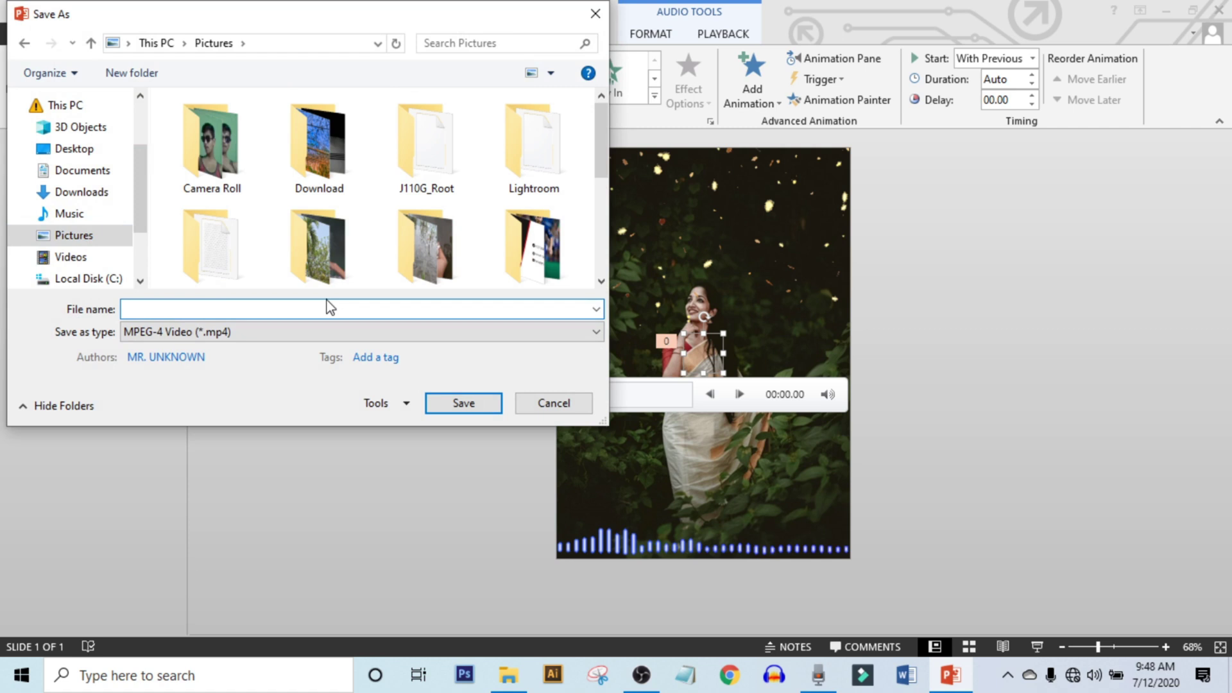
pyautogui.write('video 1')
pyautogui.click(469, 404)
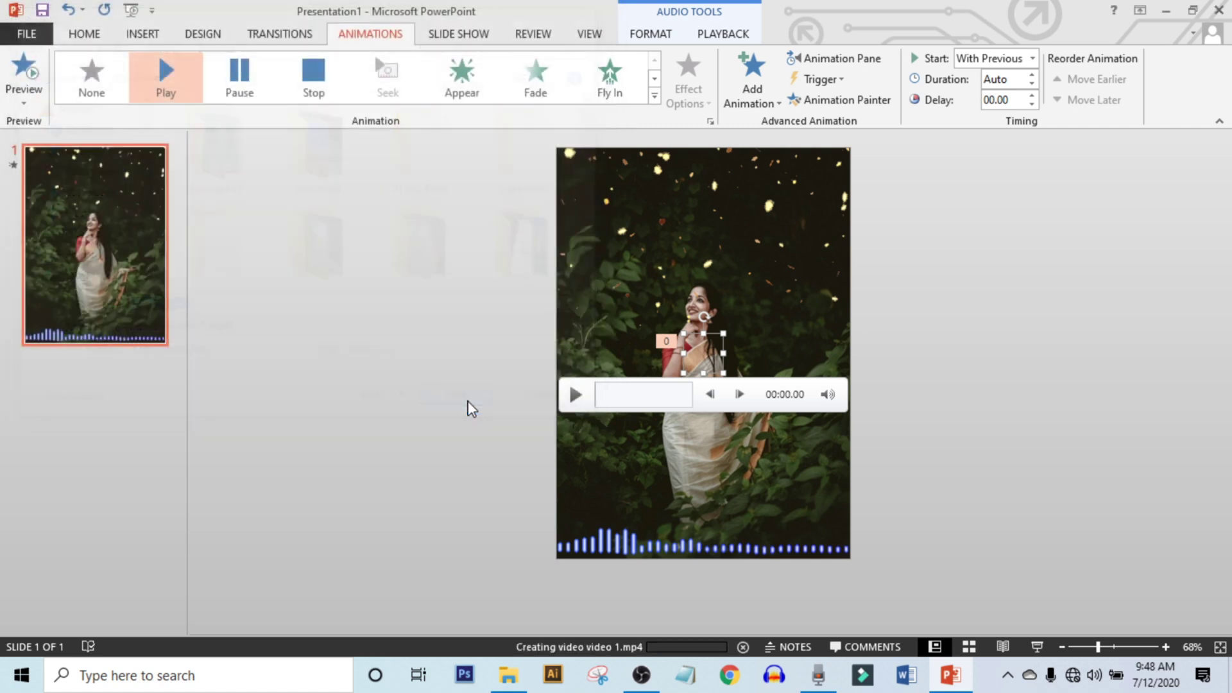